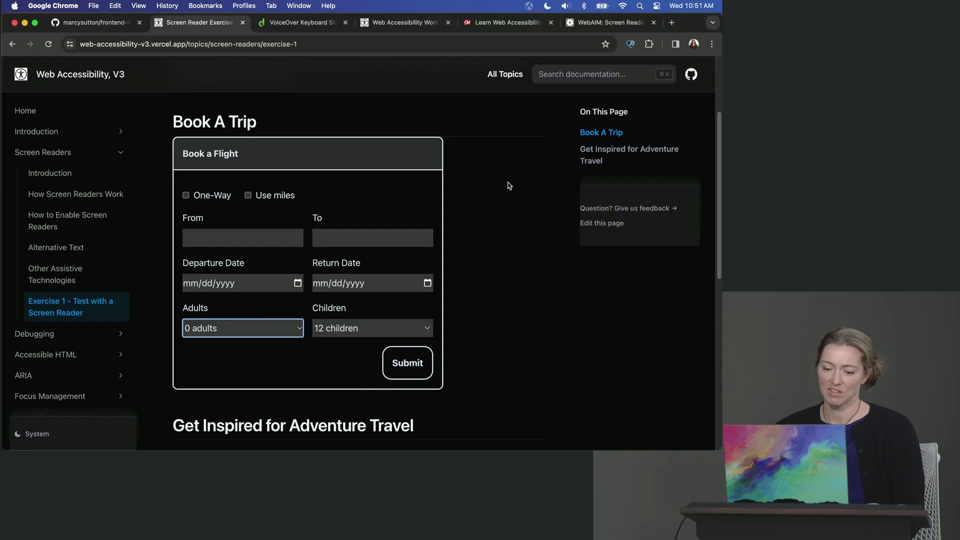
Clear focus from the Adults dropdown on the Screen Reader exercise page
left_click(508, 186)
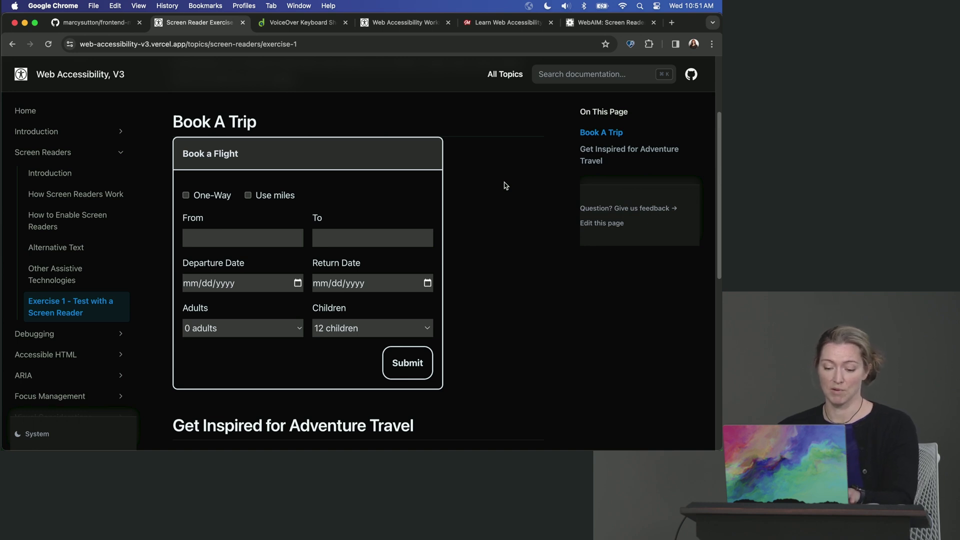
Start VoiceOver and step from the site title through All Topics, search and GitHub link
key("super+F5")
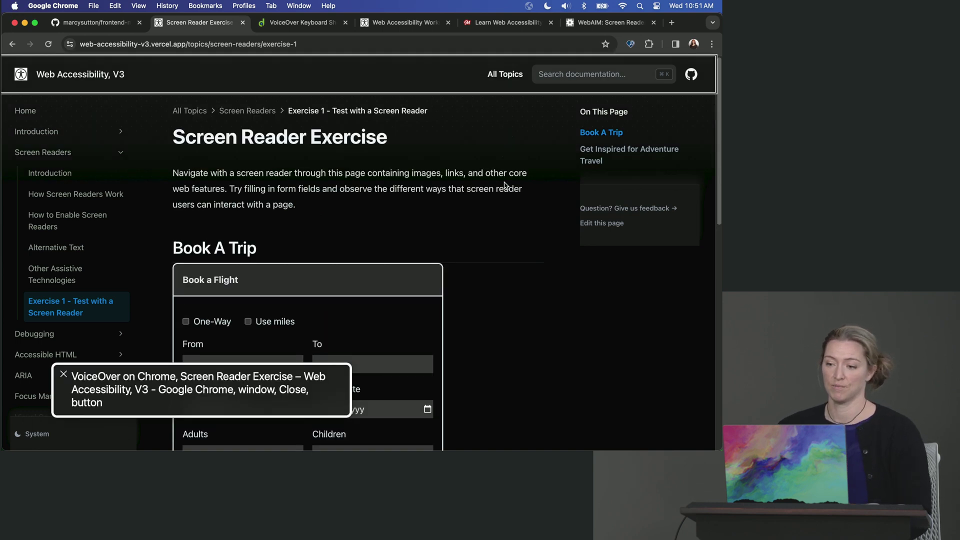
key("XF86AudioRaiseVolume")
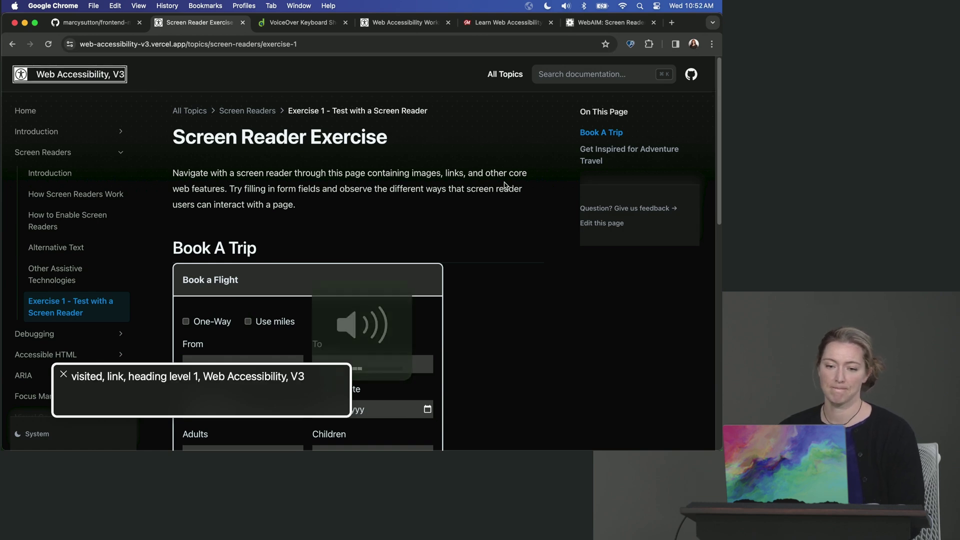
key("Tab")
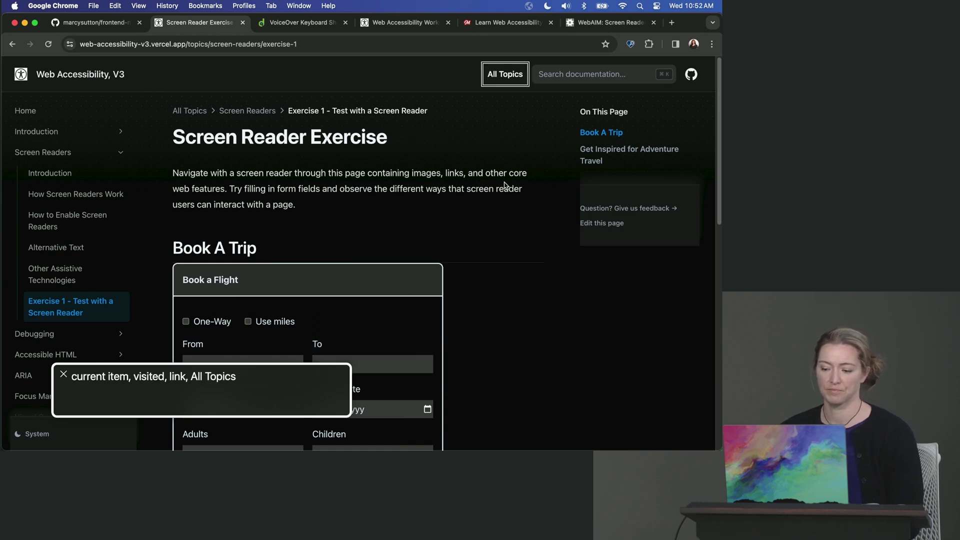
key("Tab")
key("XF86AudioRaiseVolume")
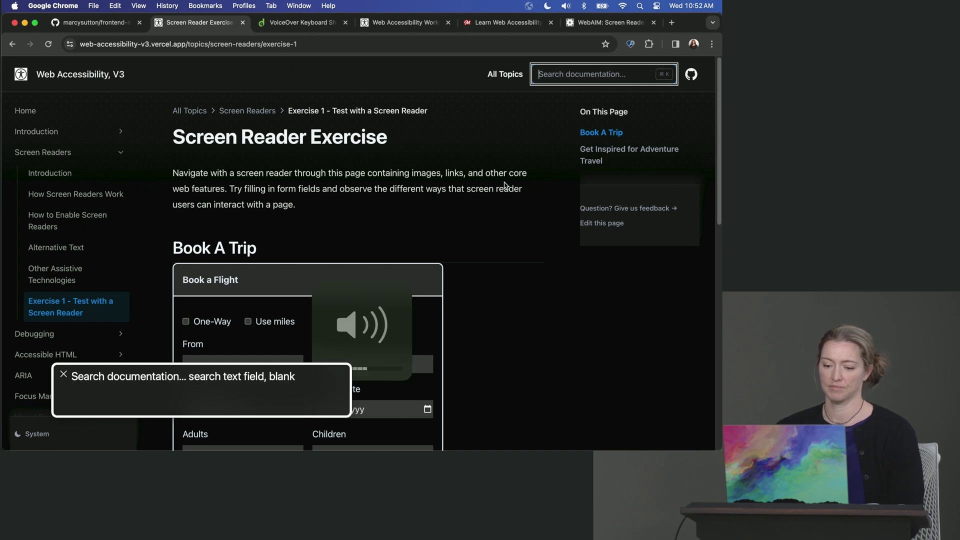
key("ctrl+alt+Right")
key("ctrl+alt+Right")
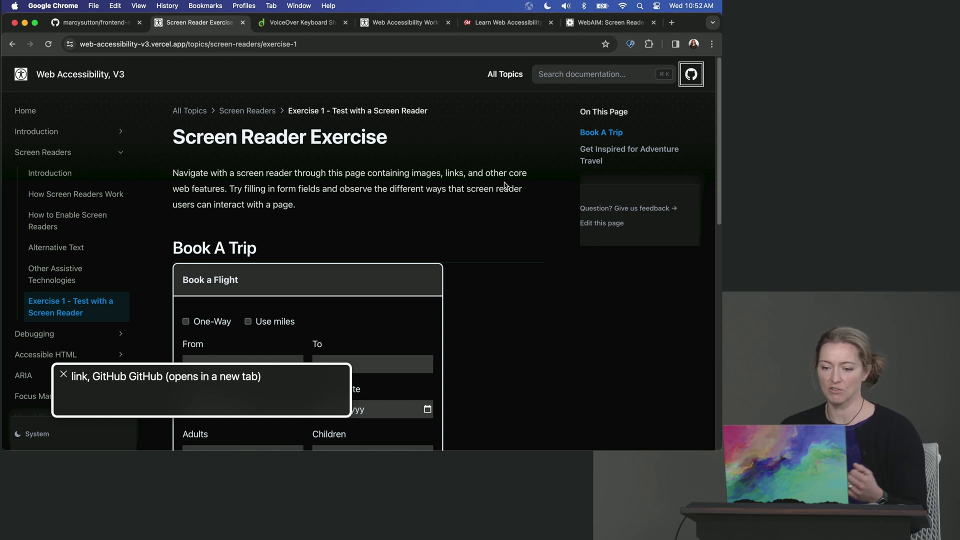
mouse_move(215, 247)
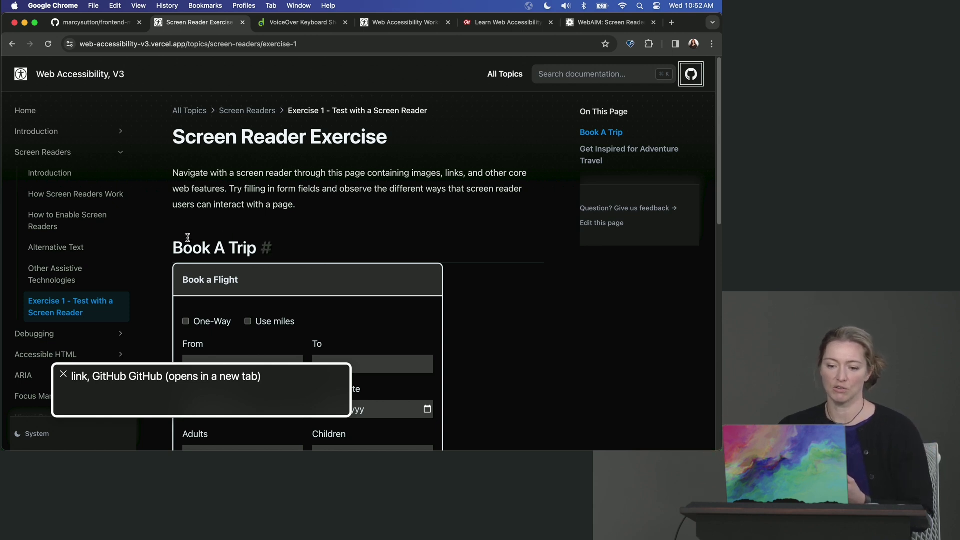
Jump to Book A Trip via its permalink and check One-Way and Use miles
left_click(267, 248)
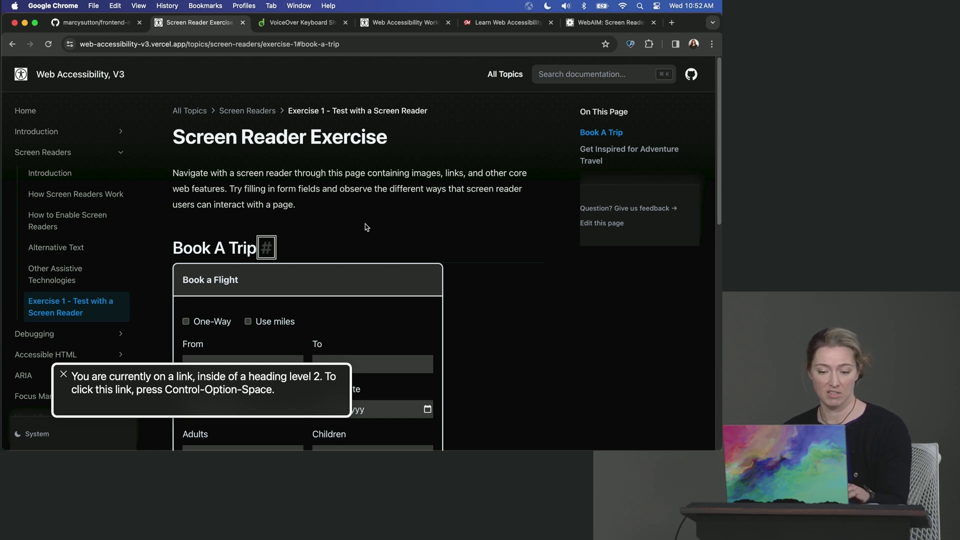
key("Tab")
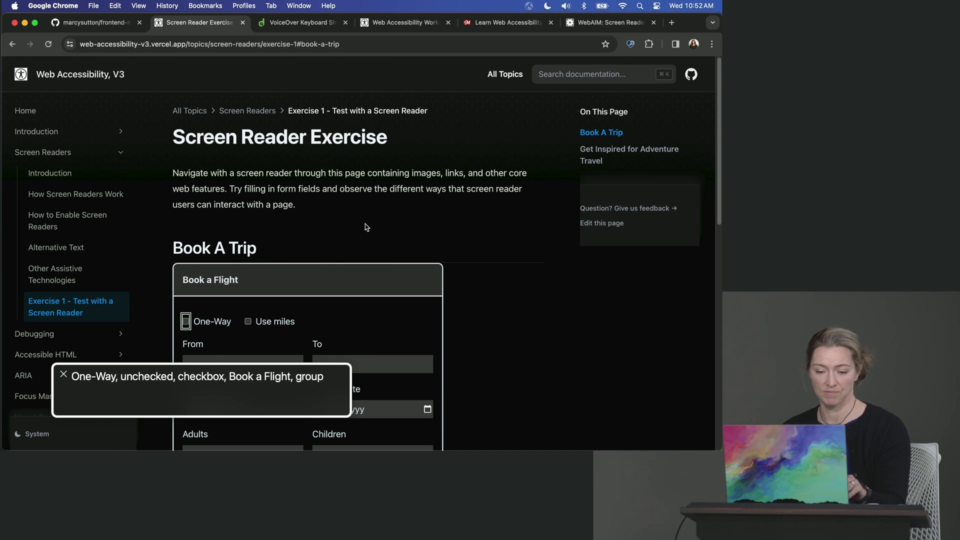
key("space")
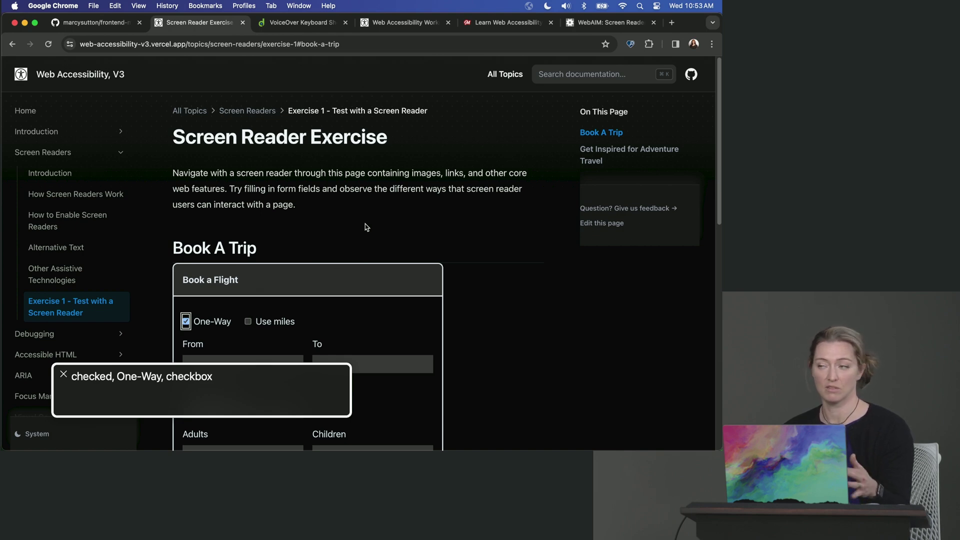
key("Tab")
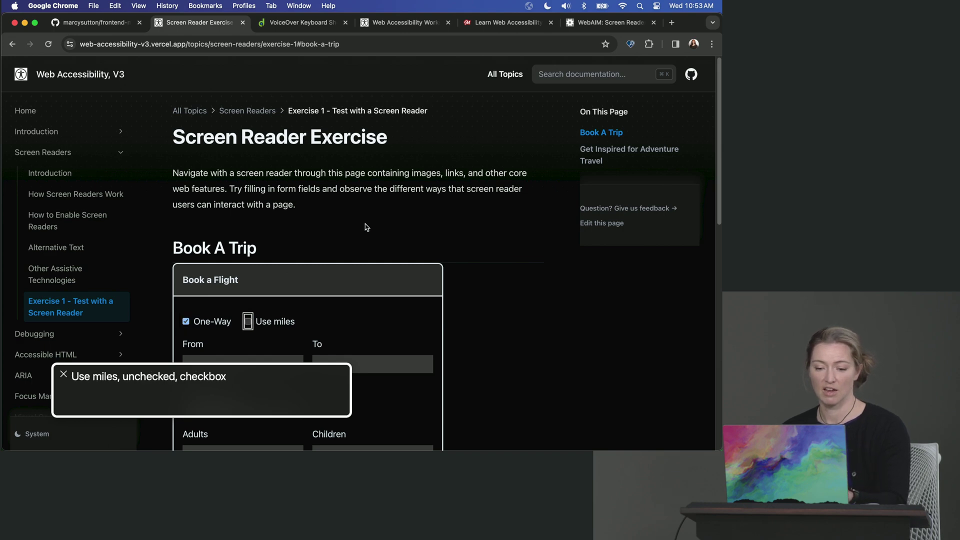
key("space")
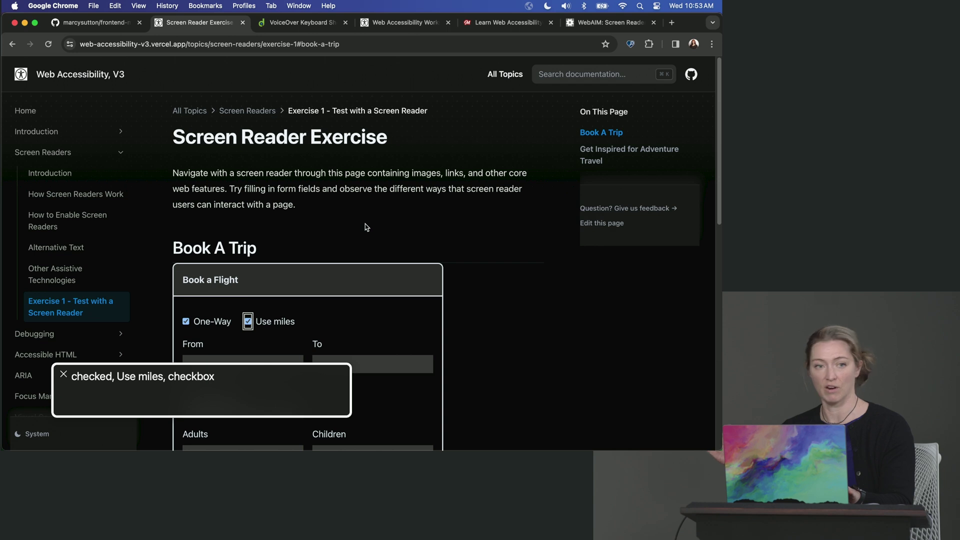
Read through the From and To fields into the Departure Date field with VoiceOver
key("ctrl+alt+Right")
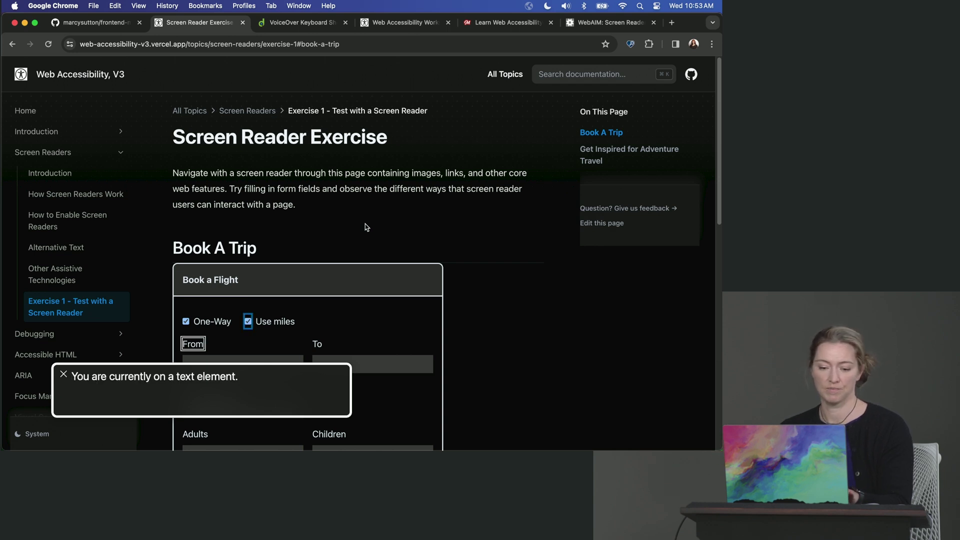
key("ctrl+alt+Right")
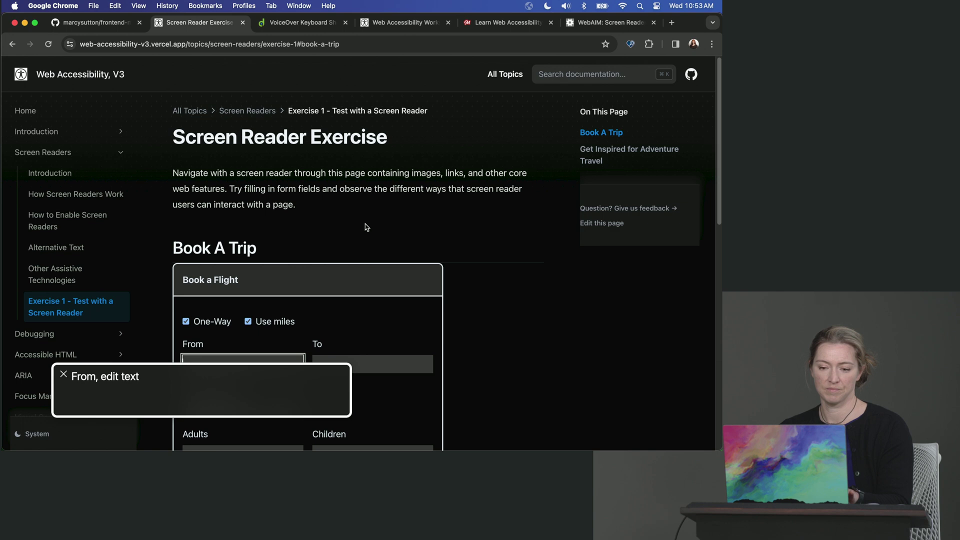
key("ctrl+alt+Right")
scroll(366, 227, "down", 3)
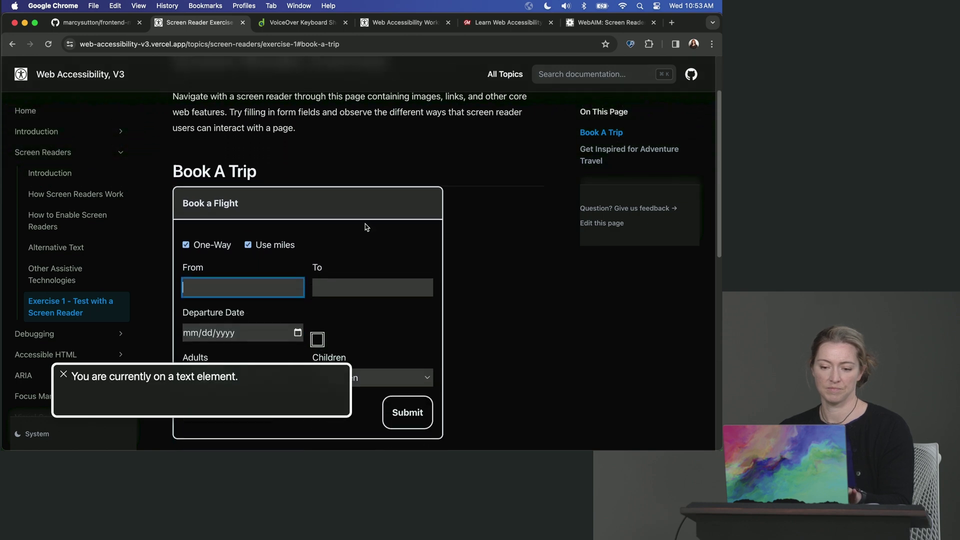
key("ctrl+alt+Right")
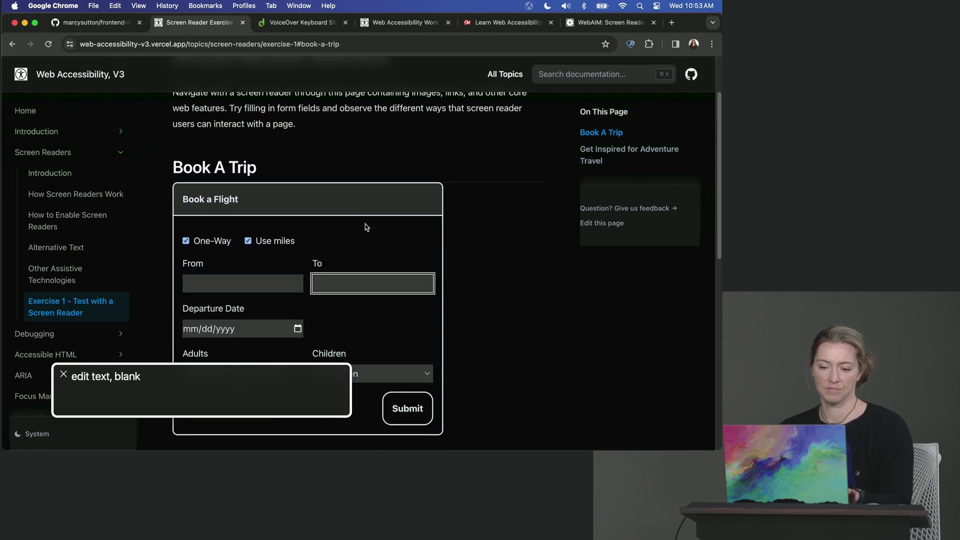
key("ctrl+alt+Right")
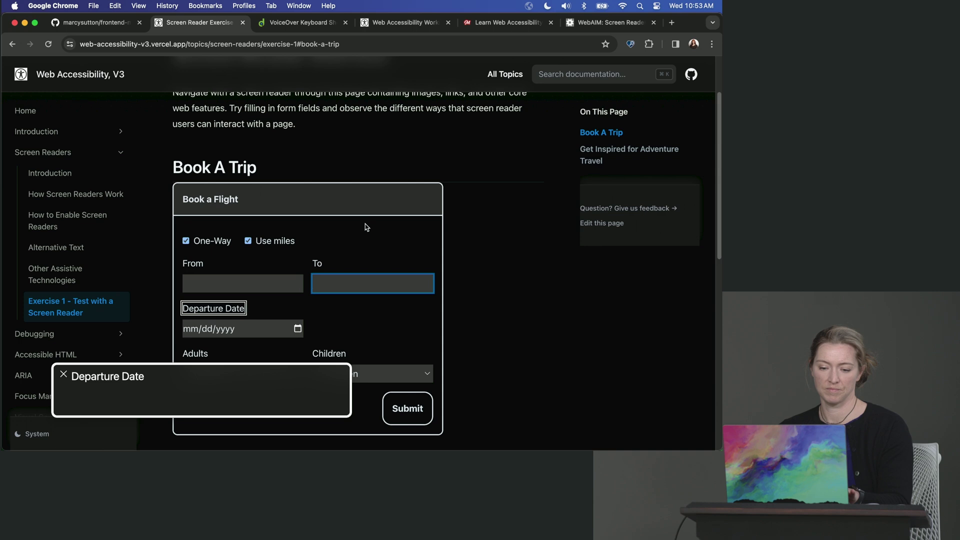
key("ctrl+alt+Right")
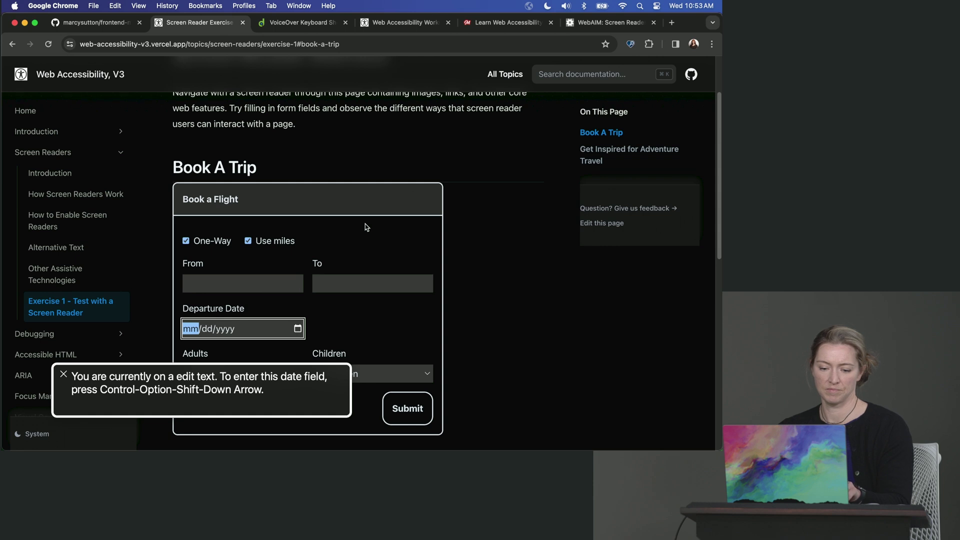
Enter 01/03/2024 as the Departure Date and return focus to the From field
type("0")
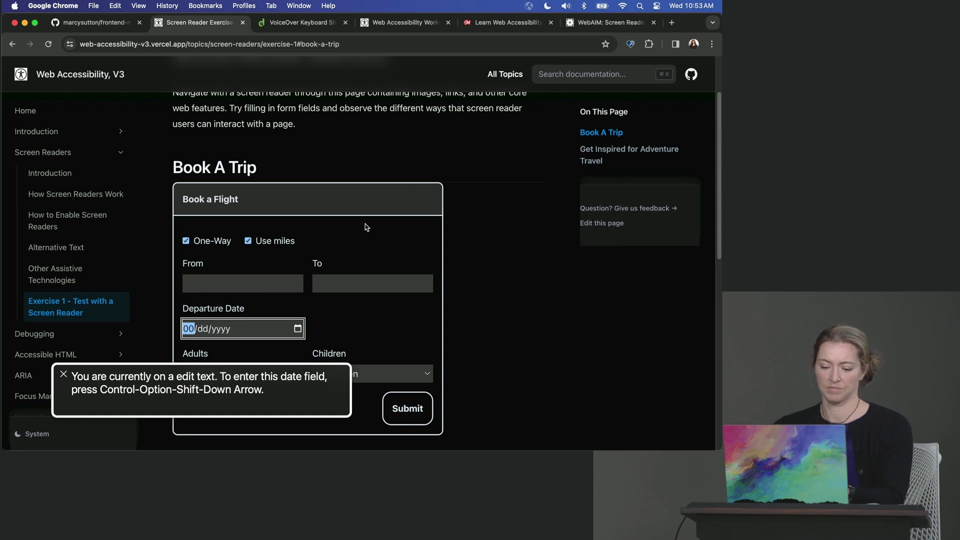
type("1/03")
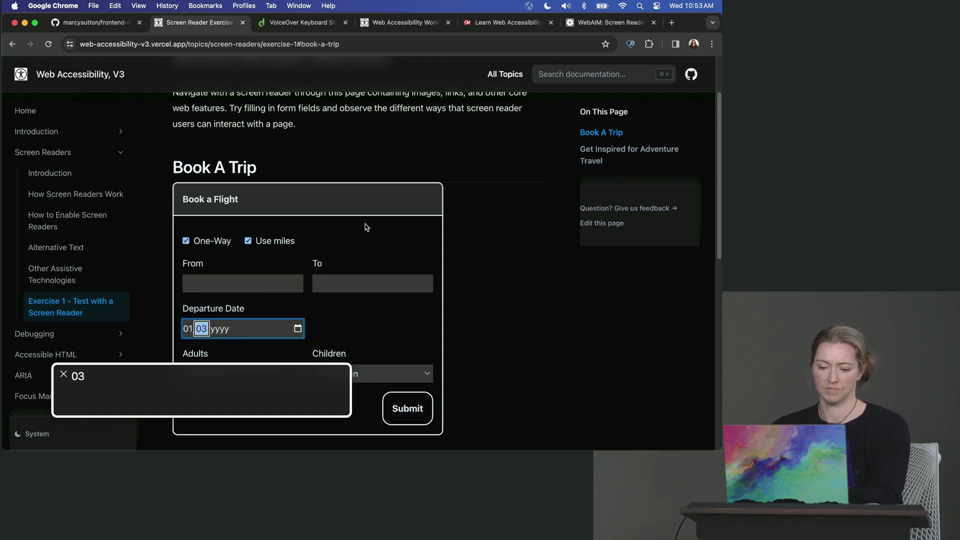
key("Tab")
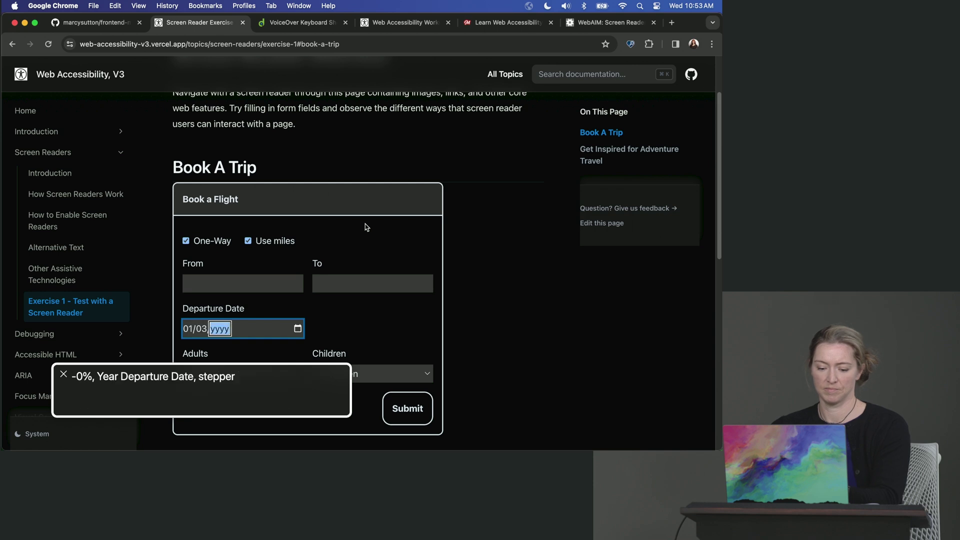
type("2024")
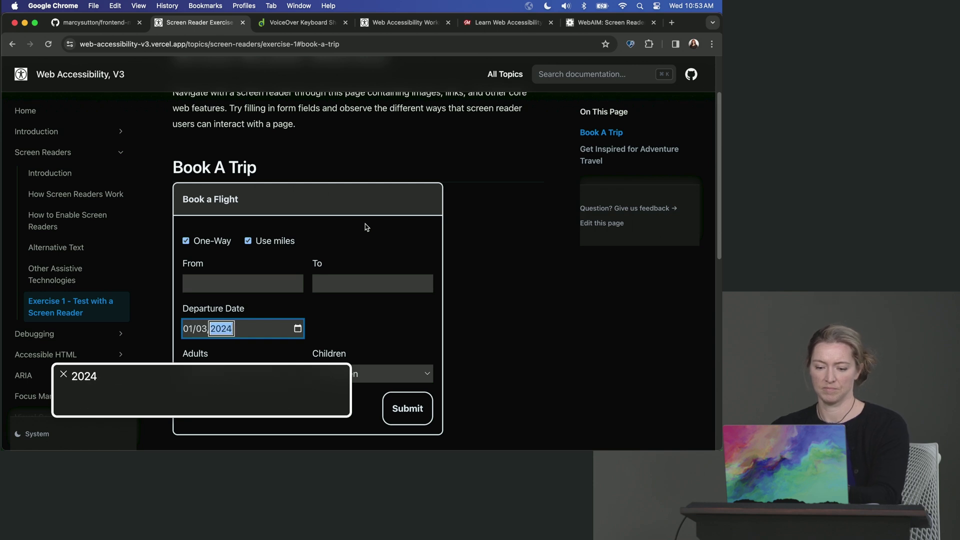
key("Down")
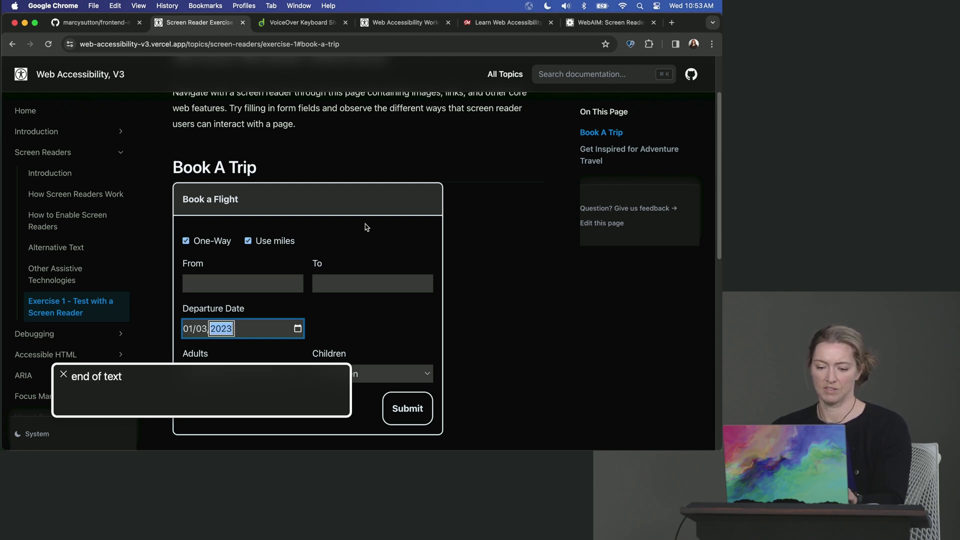
key("Up")
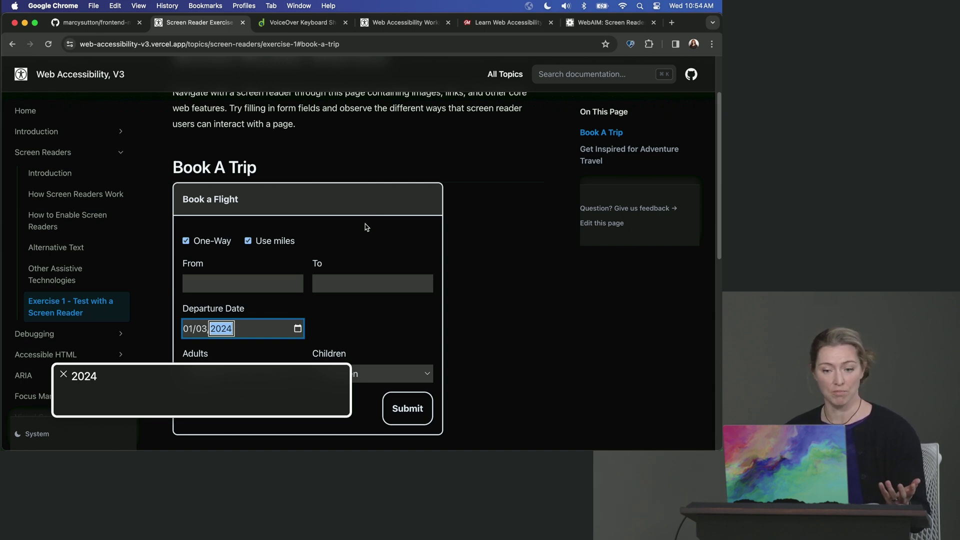
left_click(199, 269)
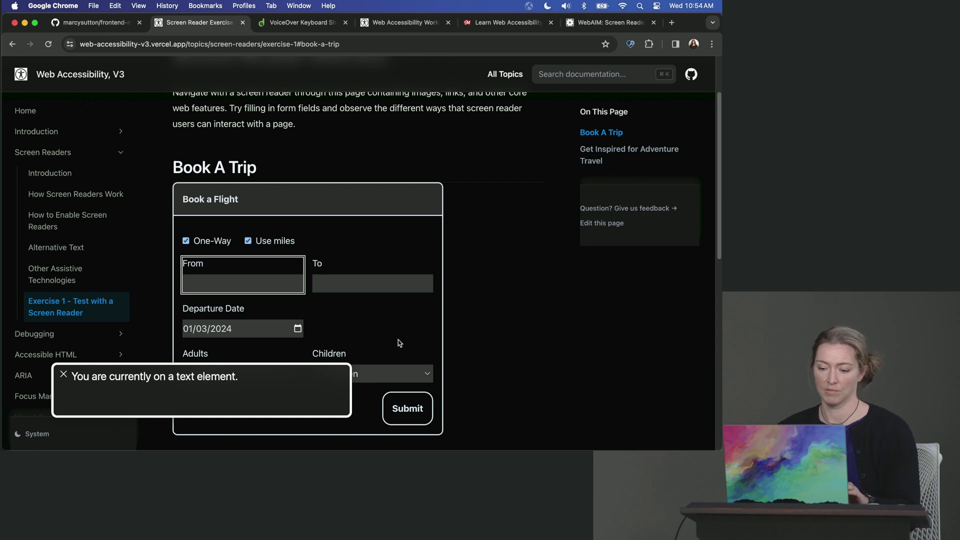
Tab through the Book a Trip form, dismiss the Character Palette, and reach the North Cascades image
scroll(400, 343, "down", 5)
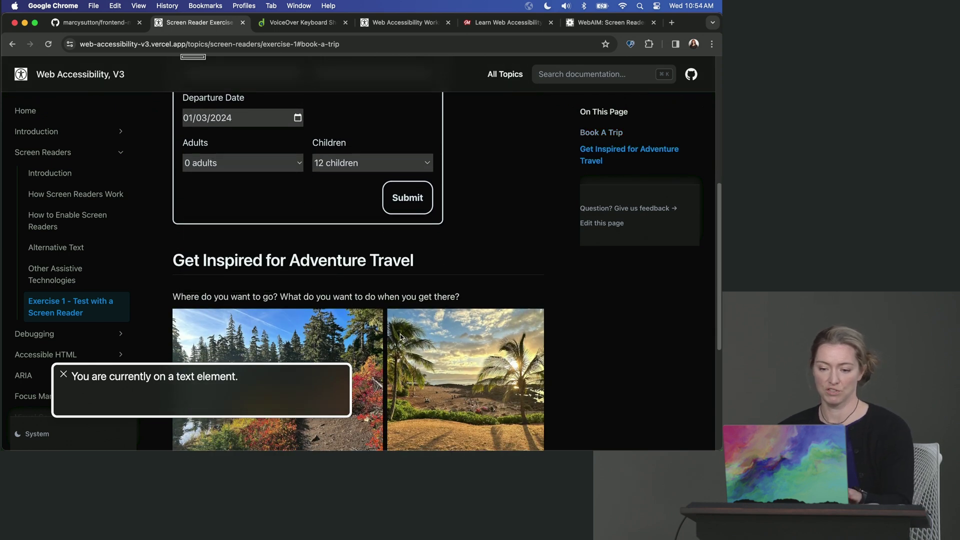
key("Tab")
key("Tab")
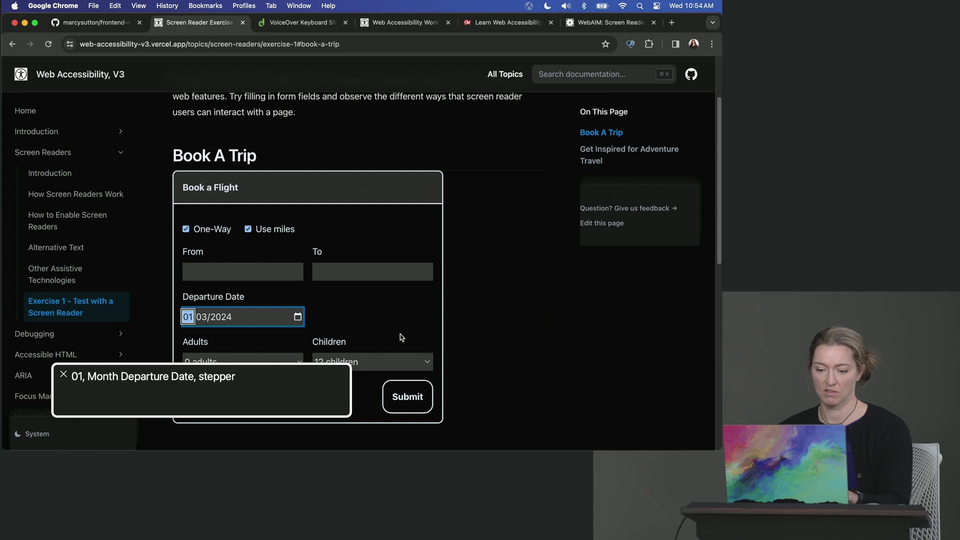
key("Tab")
key("Tab")
key("Tab")
key("Tab")
key("Tab")
key("Tab")
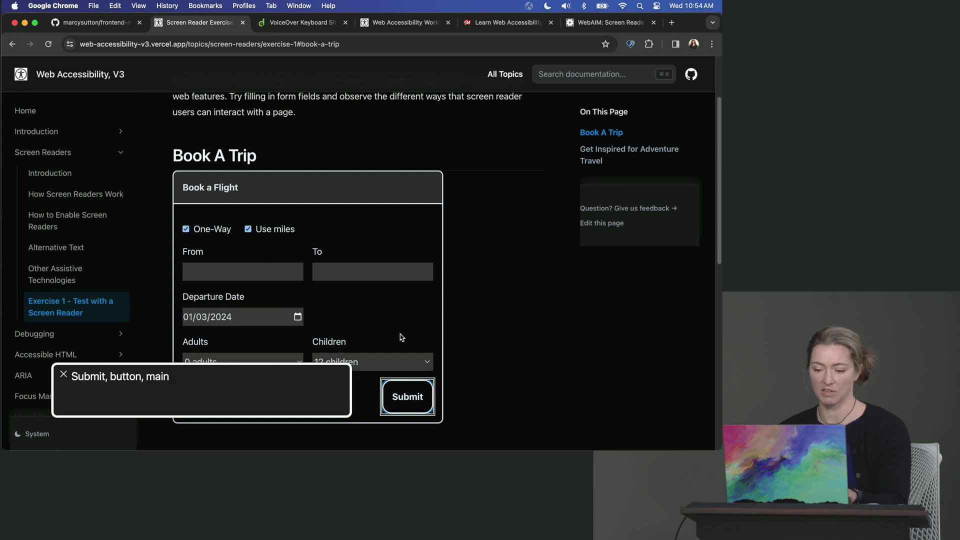
key("Tab")
key("Tab")
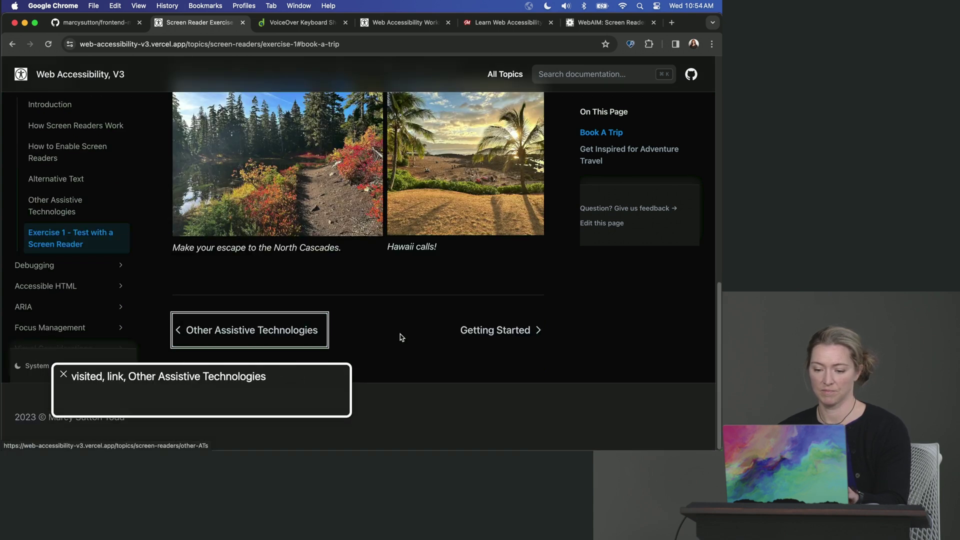
key("ctrl+super+space")
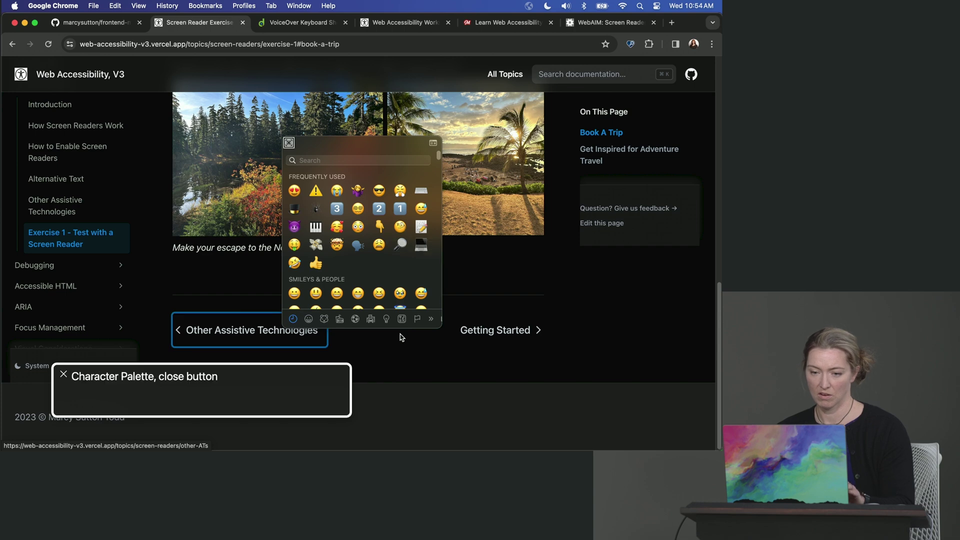
key("ctrl+alt+space")
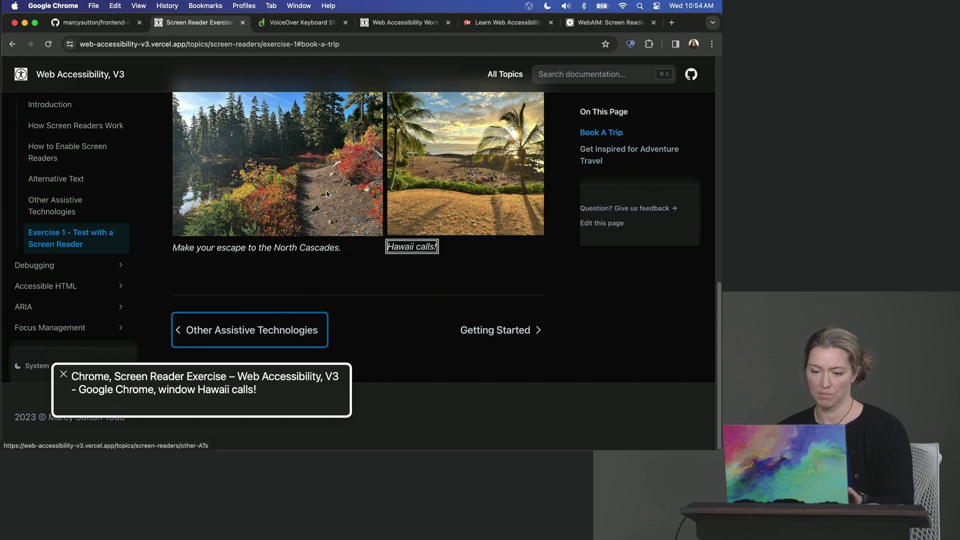
key("ctrl+alt+Left")
key("ctrl+alt+Left")
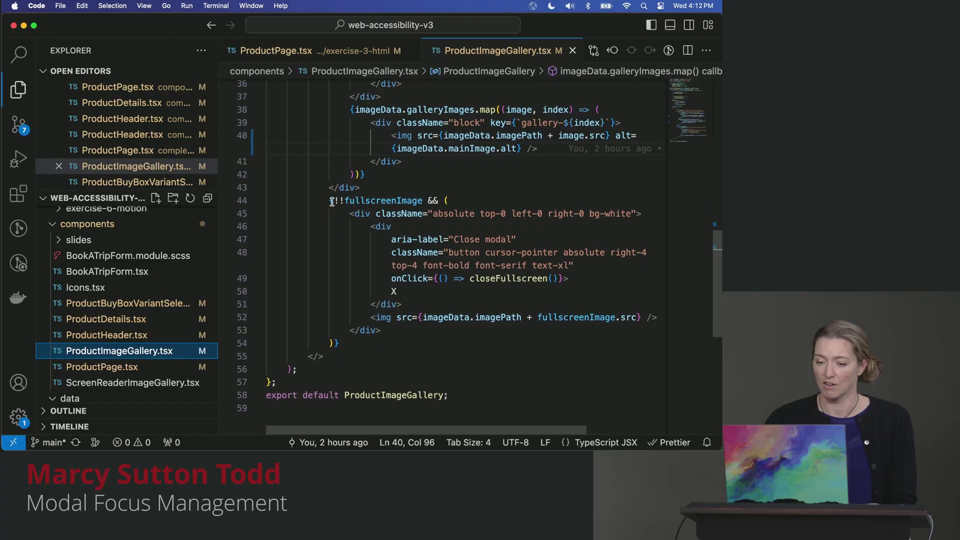
Change the div tags wrapping the main gallery image to button tags
left_click_drag(330, 201, 400, 337)
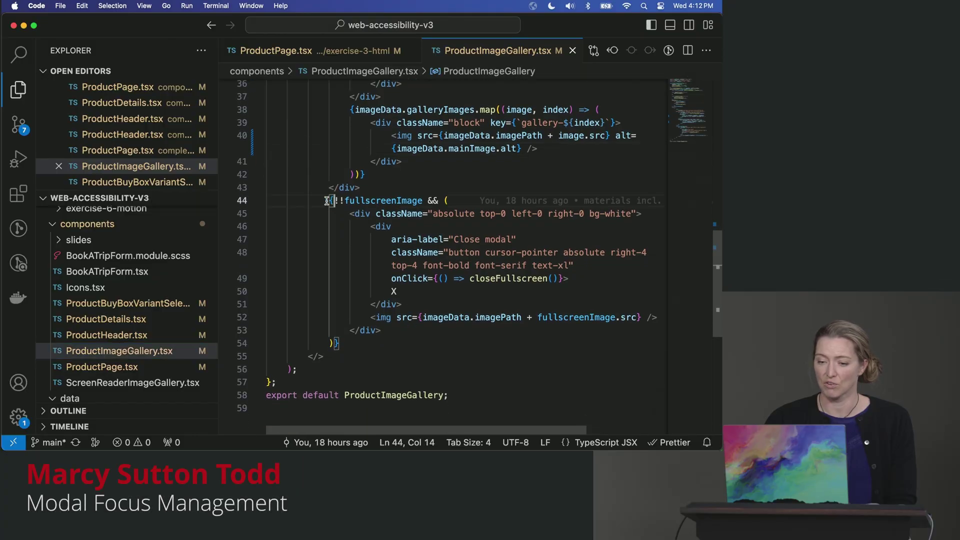
left_click(400, 343)
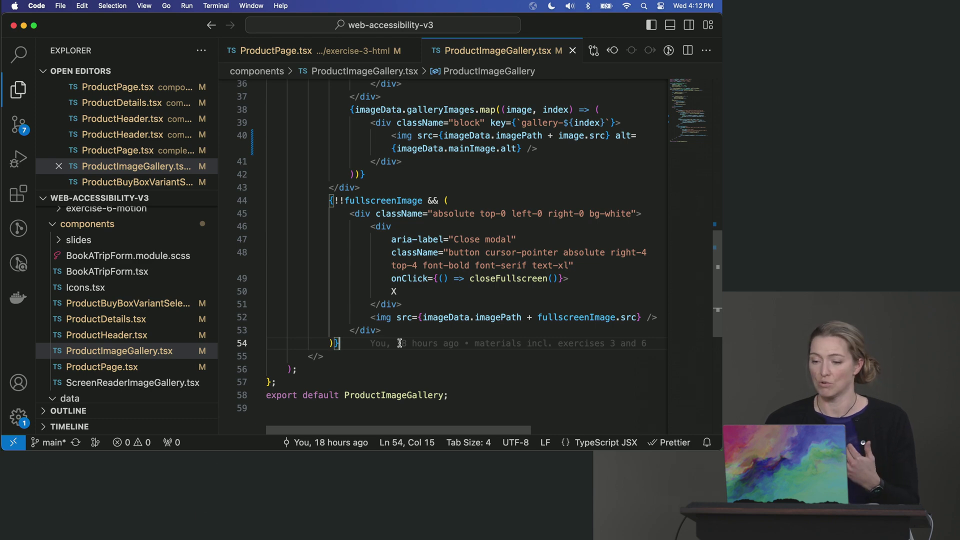
scroll(493, 214, "up", 2)
scroll(484, 219, "up", 2)
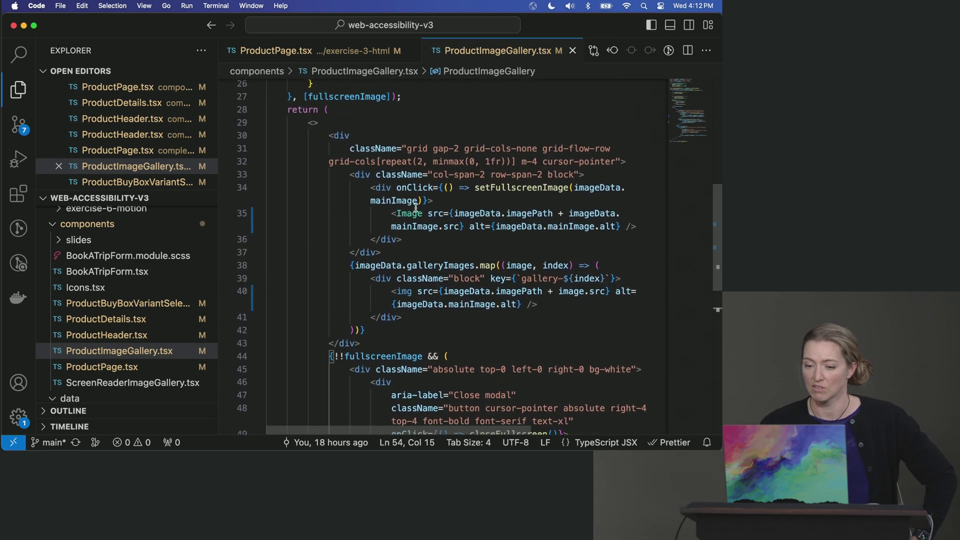
double_click(383, 187)
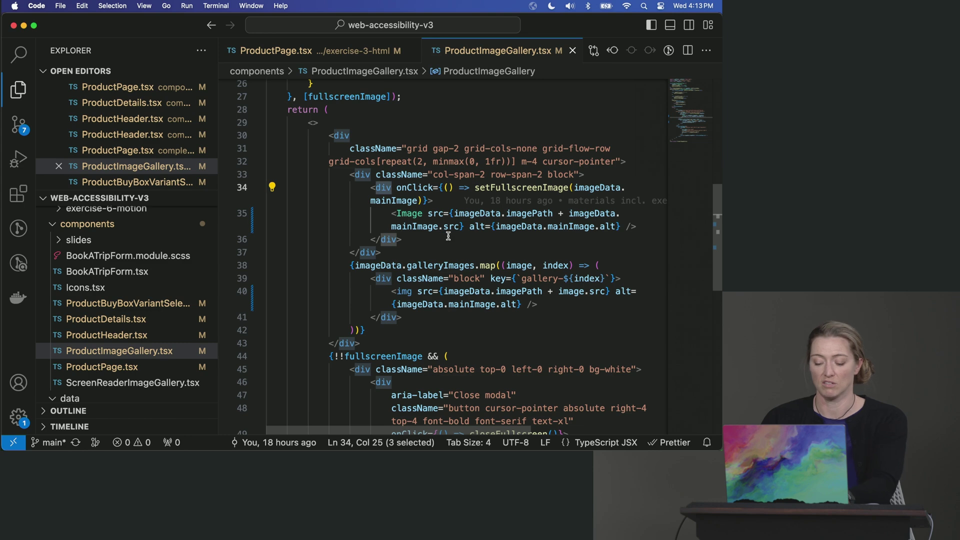
key("super+d")
type("button")
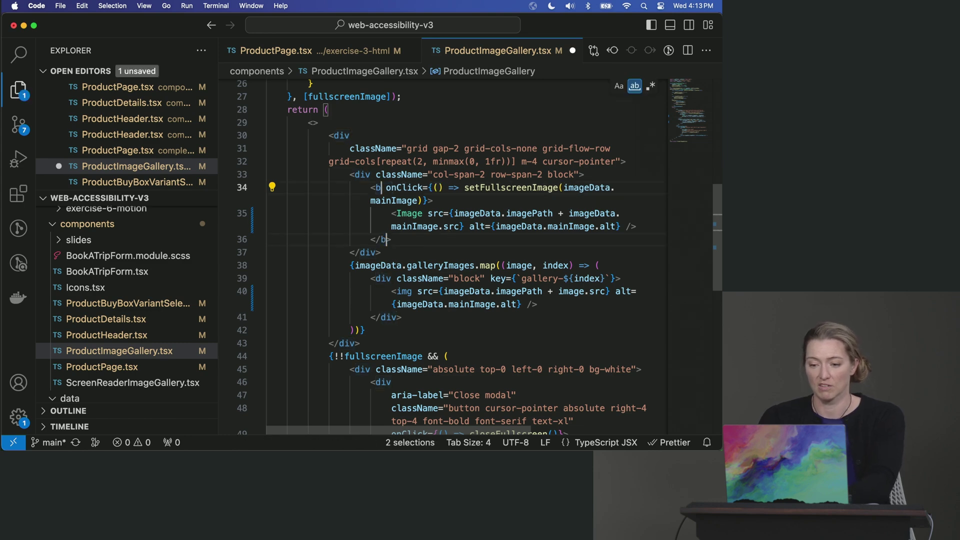
left_click(487, 177)
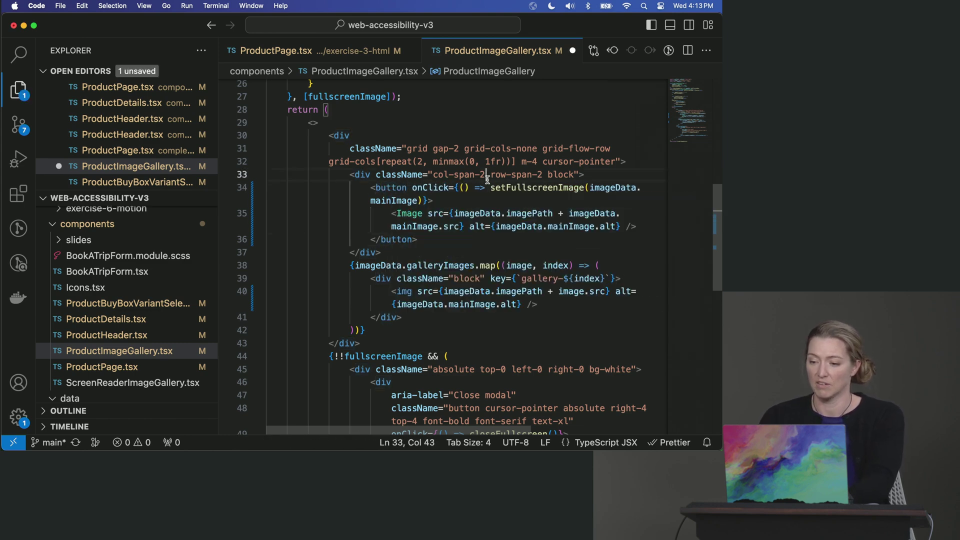
Add aria-label "Open image in full-screen" to the button, save, and check the image's alt
left_click(426, 200)
type("ari")
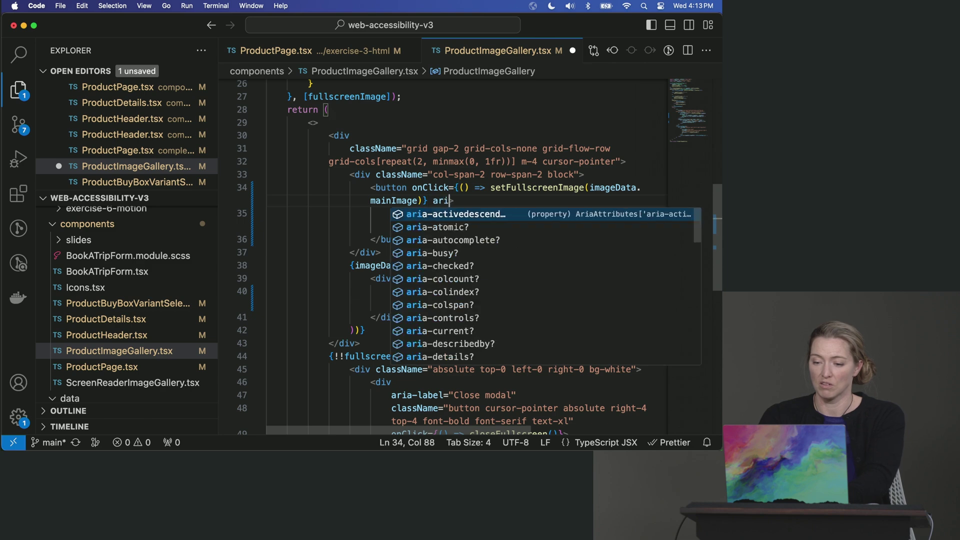
type("a-label=")
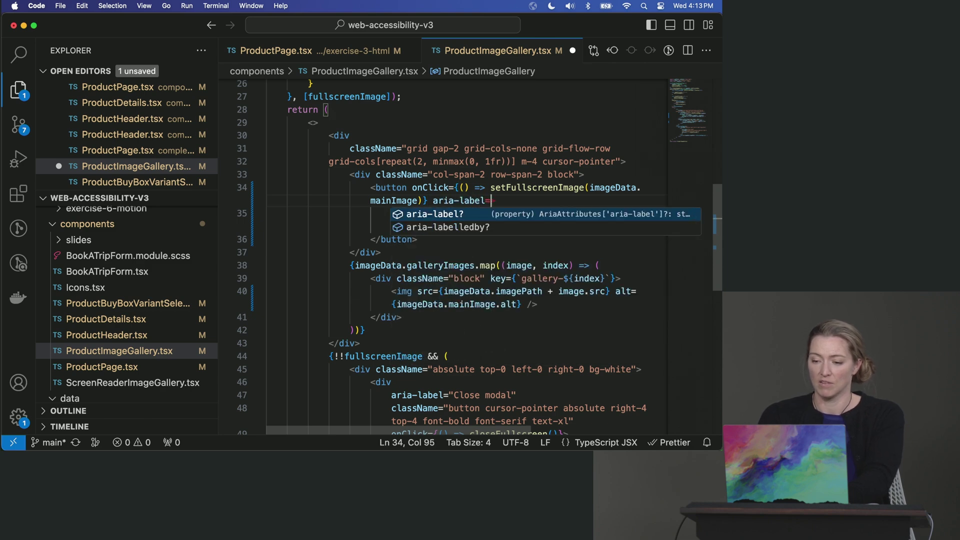
type("\"Open im")
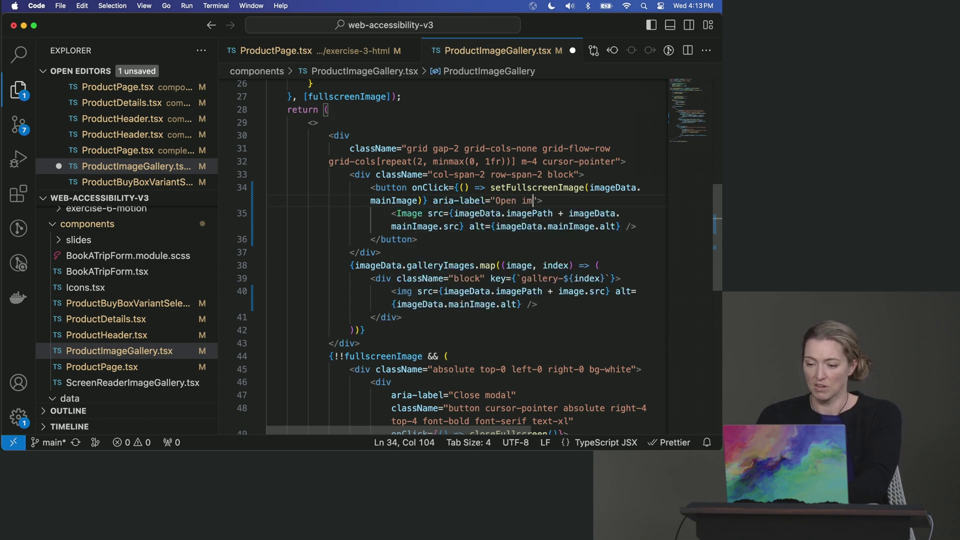
type("age in full-scre")
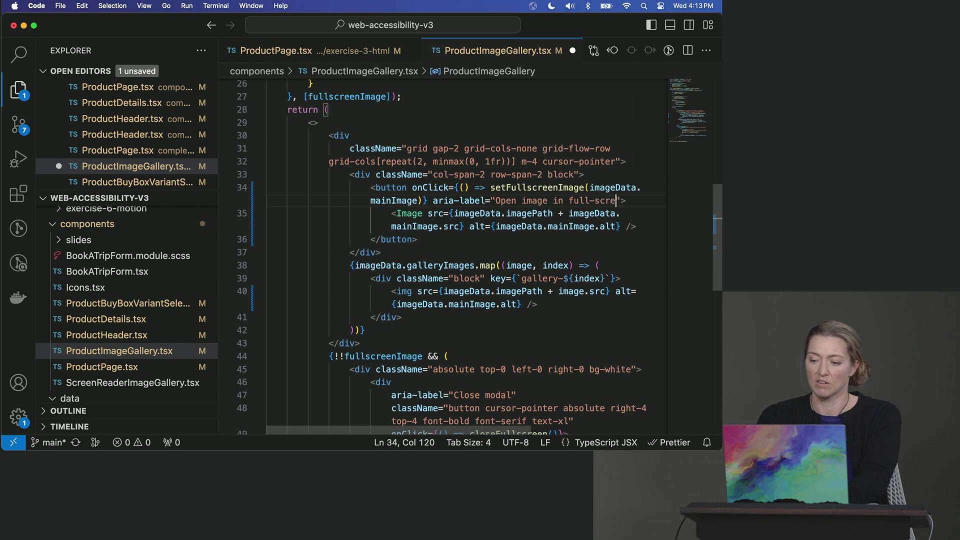
type("en")
key("super+s")
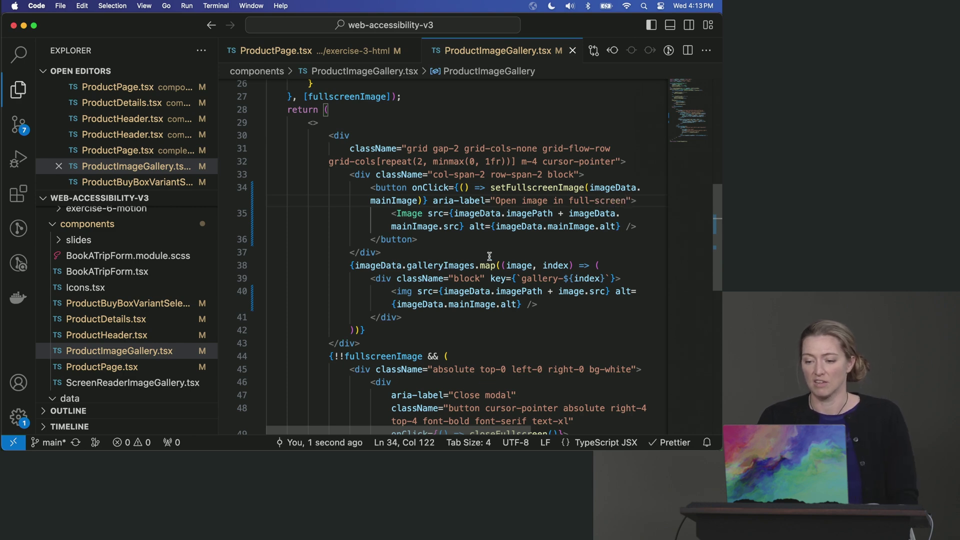
left_click(620, 226)
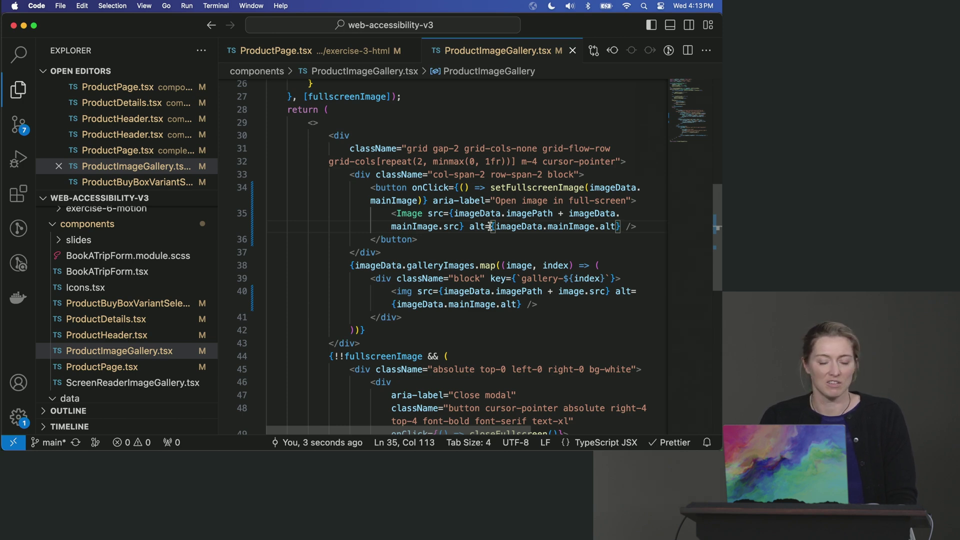
left_click(481, 239)
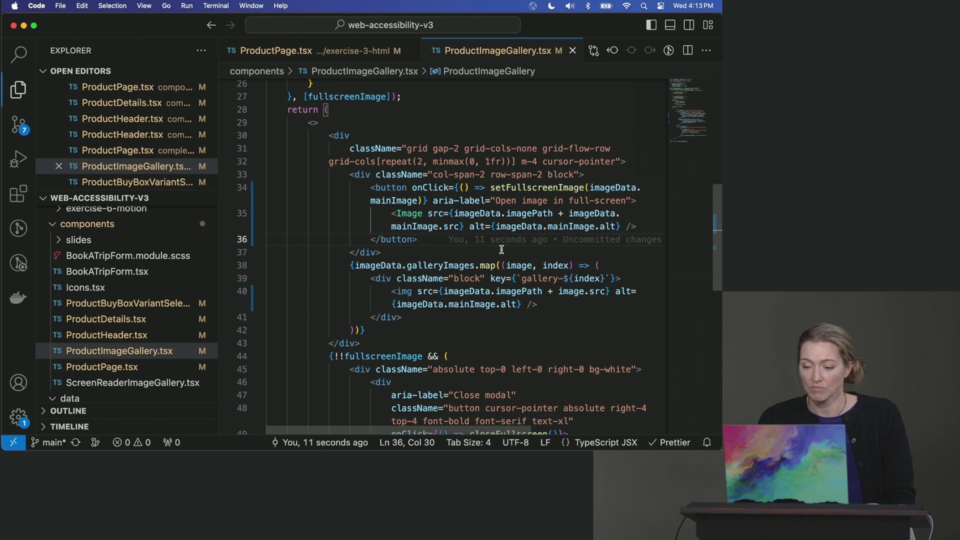
Inspect the fullscreen overlay container and its close control's div tags
scroll(502, 249, "down", 3)
scroll(502, 250, "down", 3)
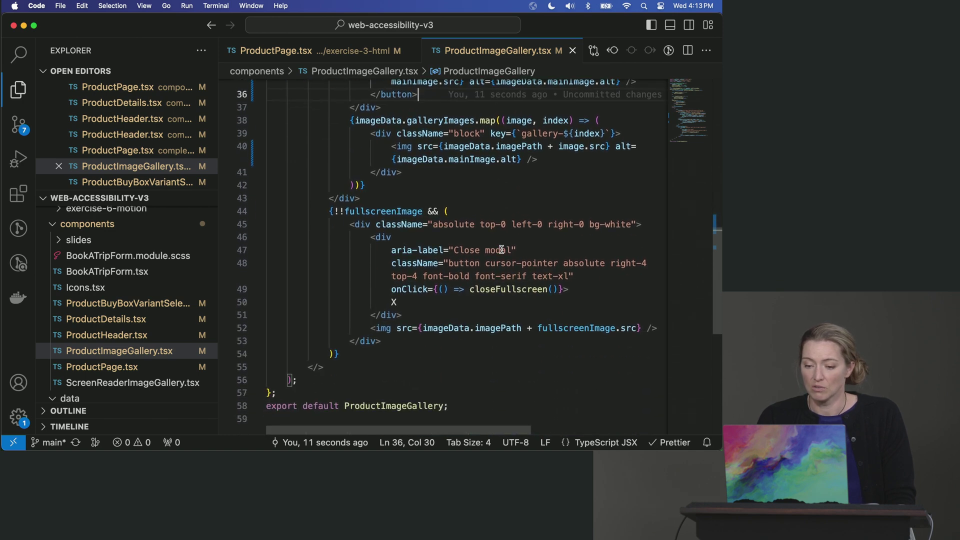
left_click(449, 305)
left_click(349, 226)
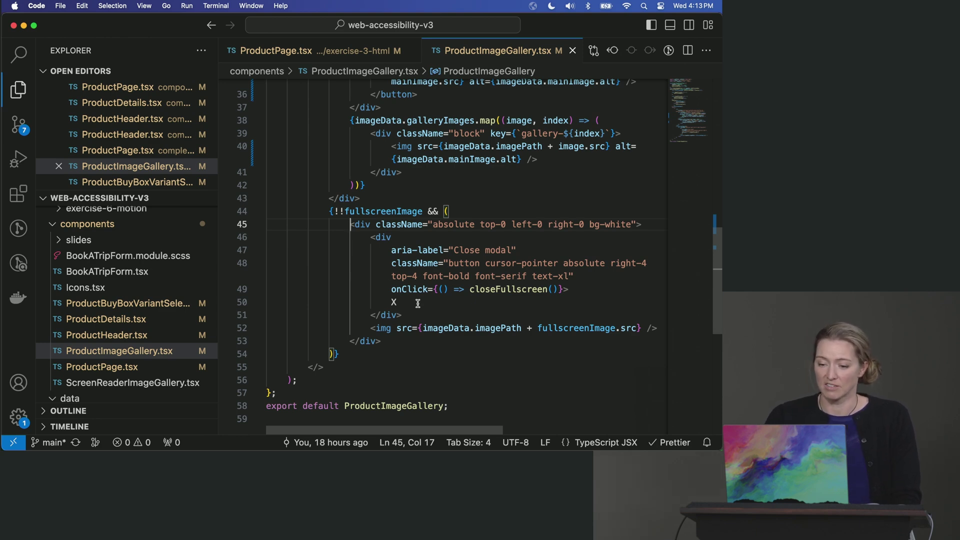
double_click(383, 237)
double_click(390, 315)
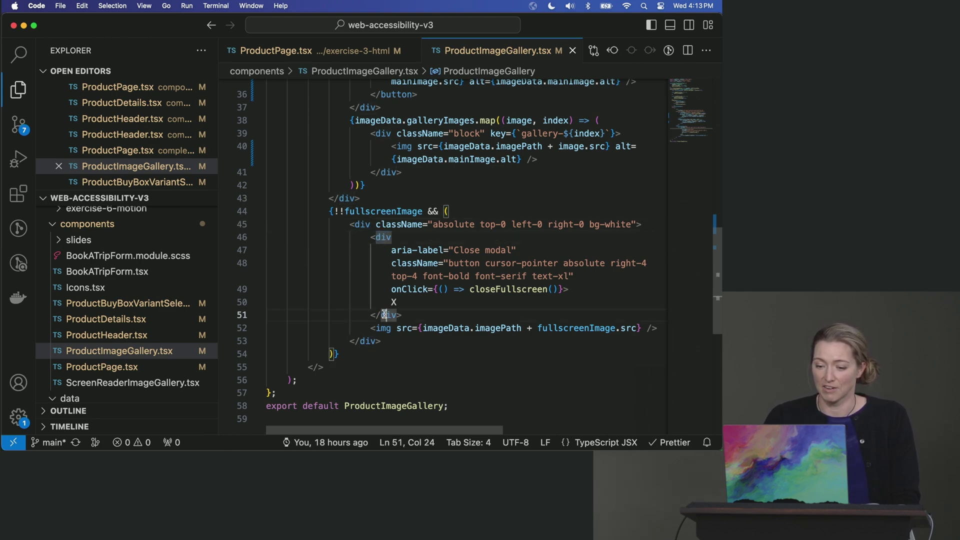
left_click(393, 236)
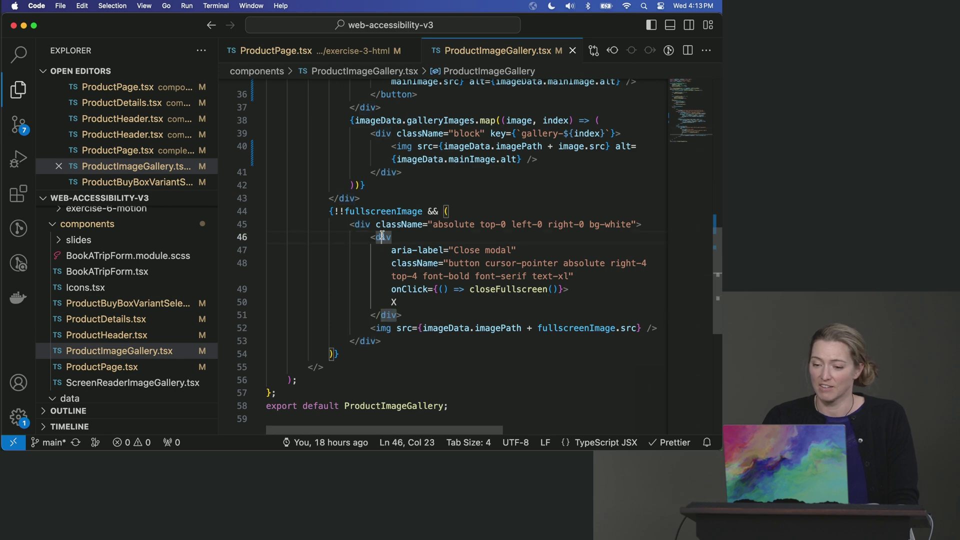
left_click(428, 316)
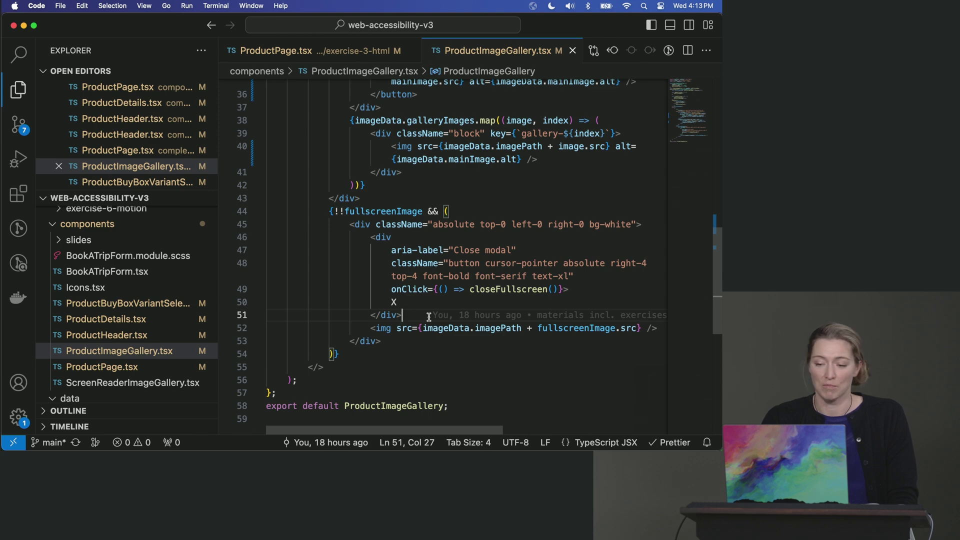
scroll(440, 198, "up", 5)
scroll(475, 160, "up", 5)
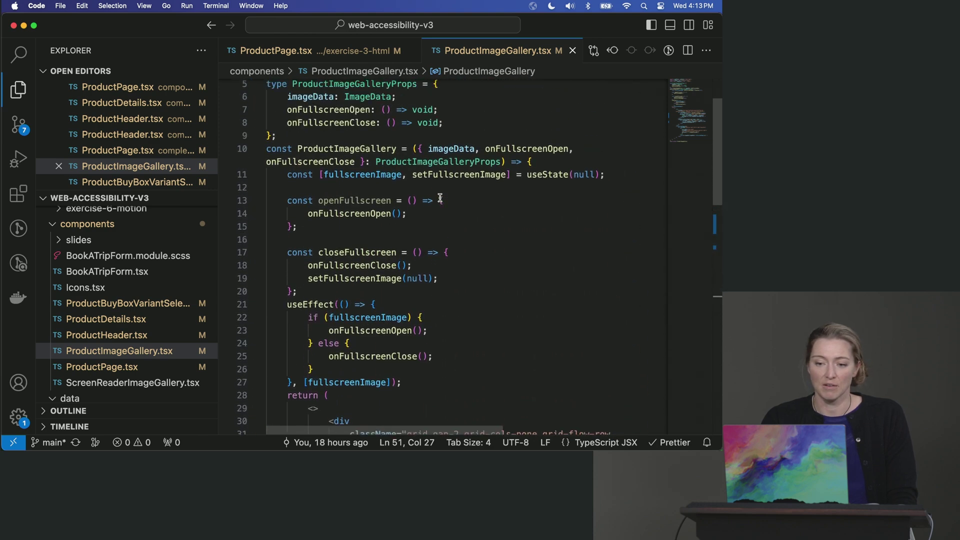
scroll(505, 125, "up", 2)
left_click(523, 108)
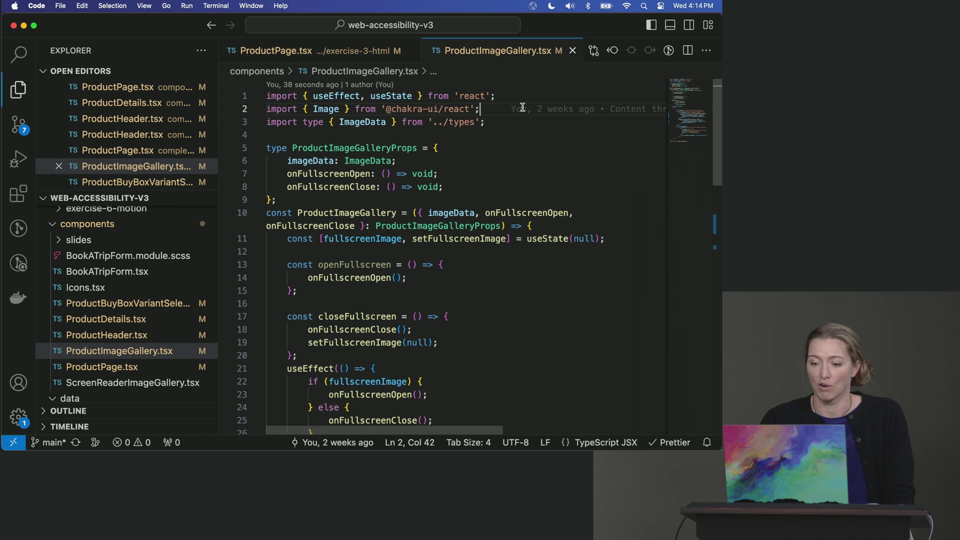
left_click(343, 113)
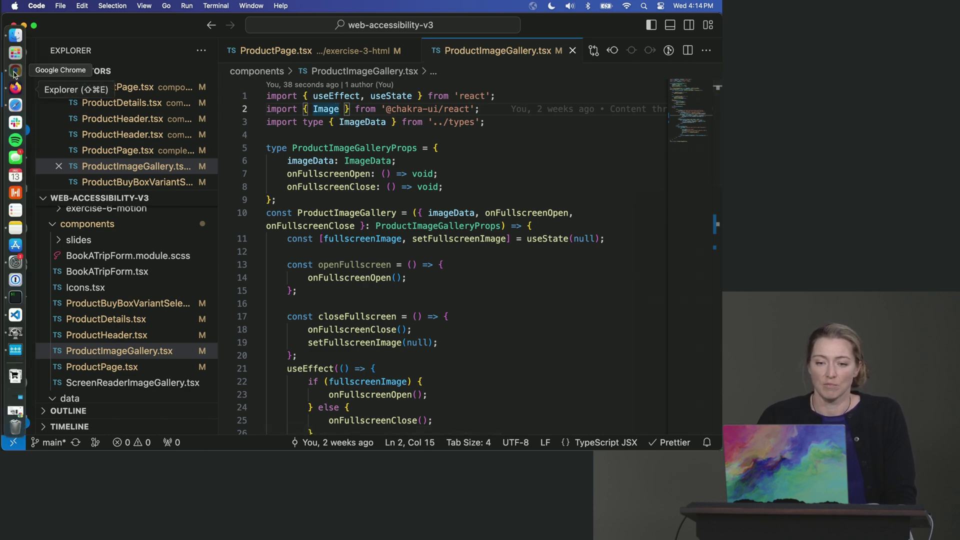
left_click(14, 127)
Search Chakra UI in a new tab and select the Modal component imports in its docs
key("super+t")
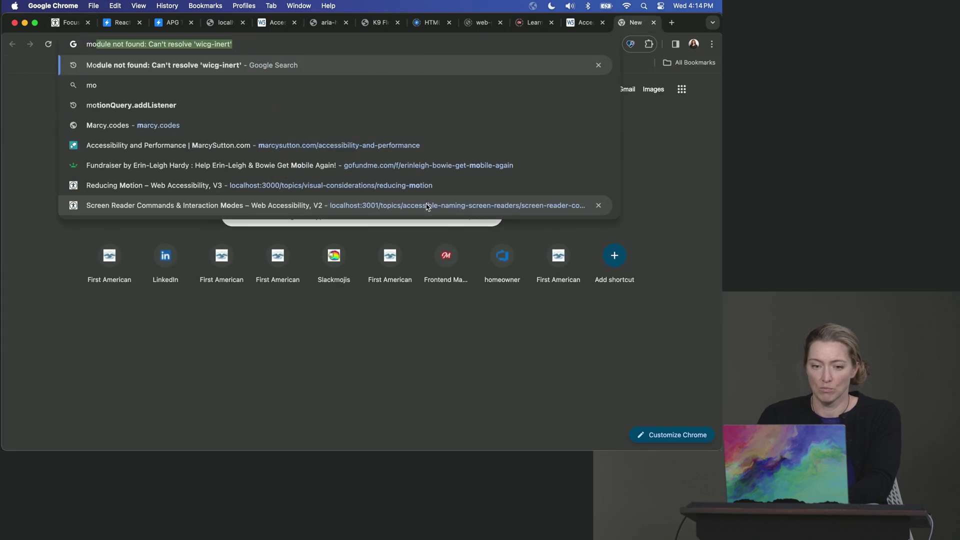
type("modal")
key("super+a")
type("chakra")
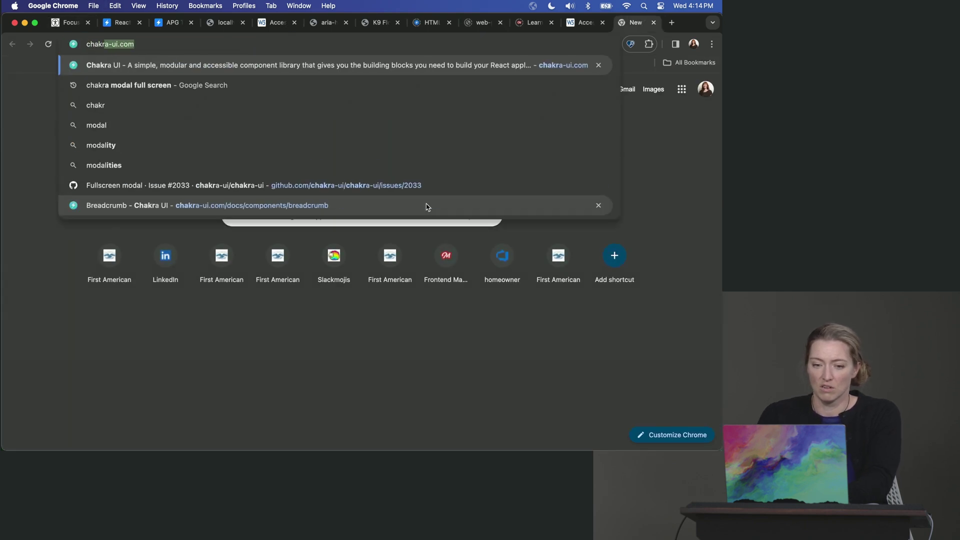
key("Return")
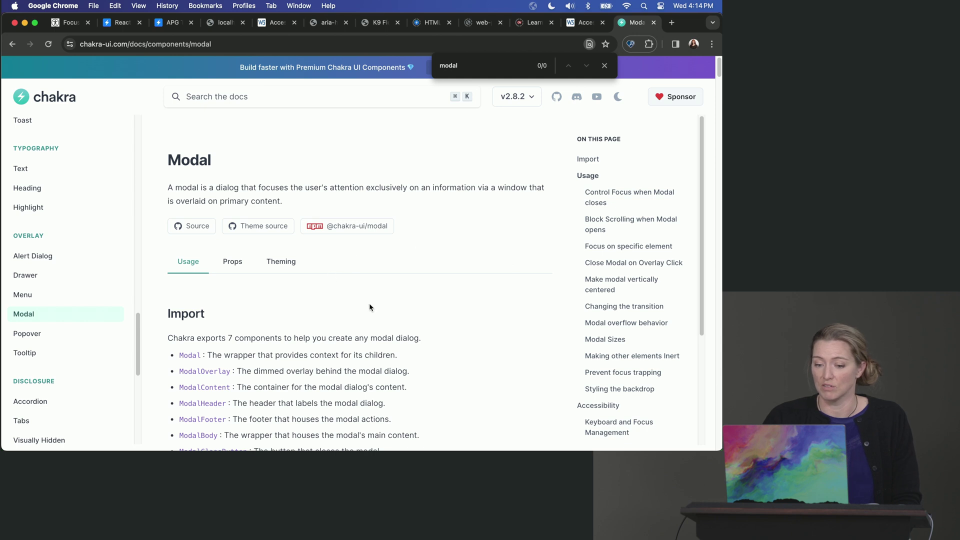
scroll(369, 306, "down", 5)
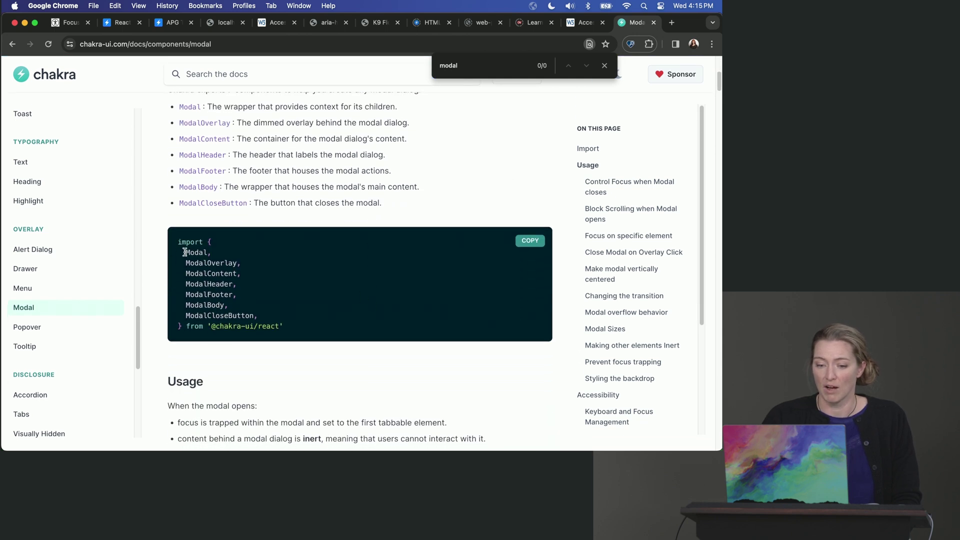
left_click_drag(183, 252, 269, 314)
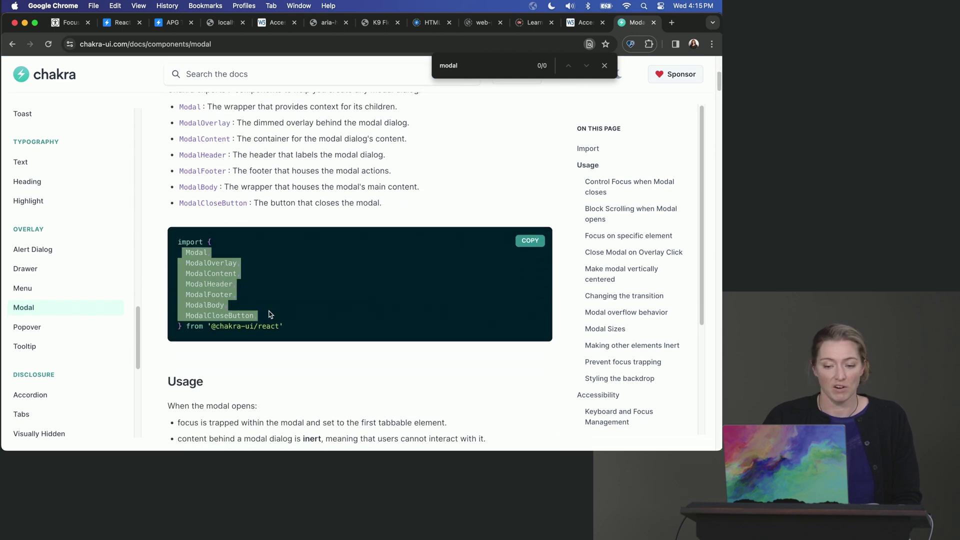
left_click(269, 314)
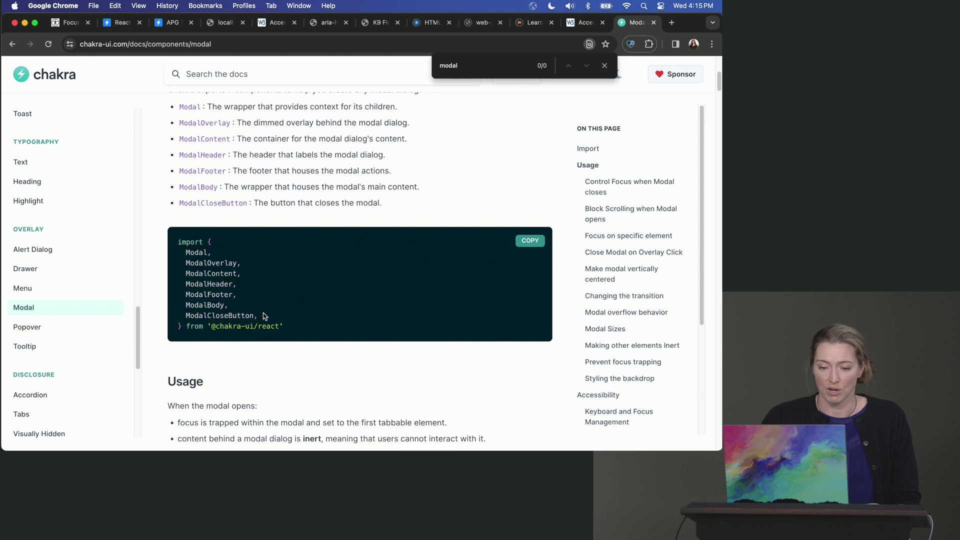
scroll(142, 310, "down", 1)
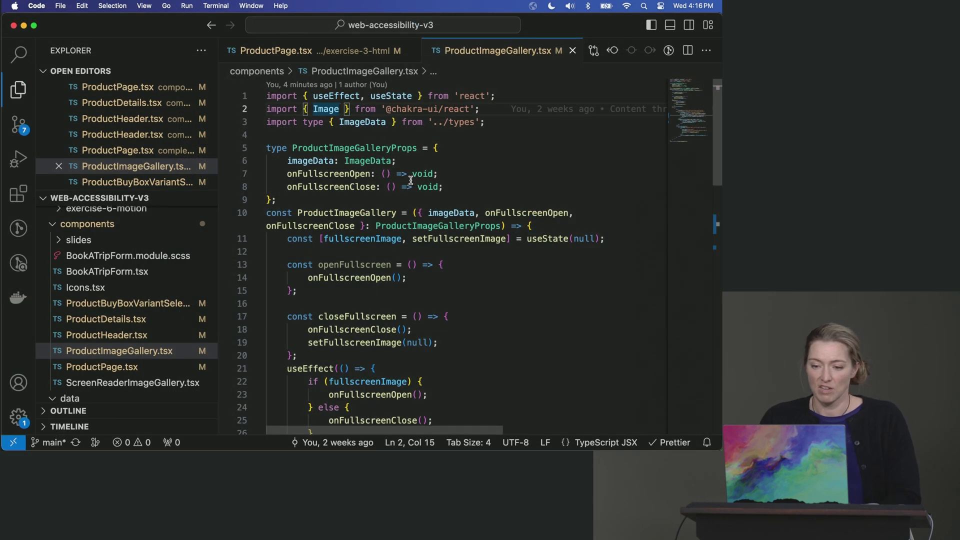
Paste the Modal…ModalCloseButton names after Image and delete the trailing comma
type(",")
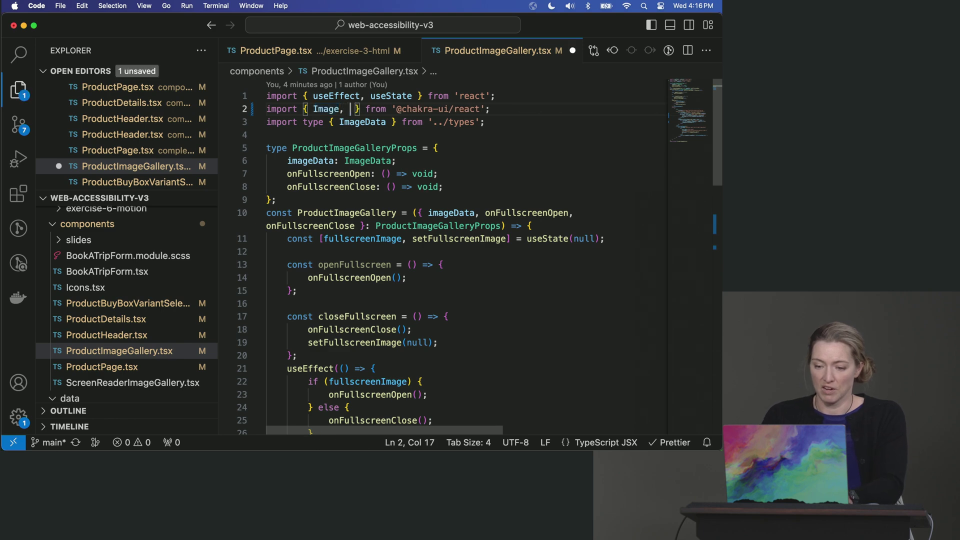
type("Modal,     ModalOverlay,     ModalContent,     ModalHeader,     ModalFooter,     ModalBody,     ModalCloseButton,")
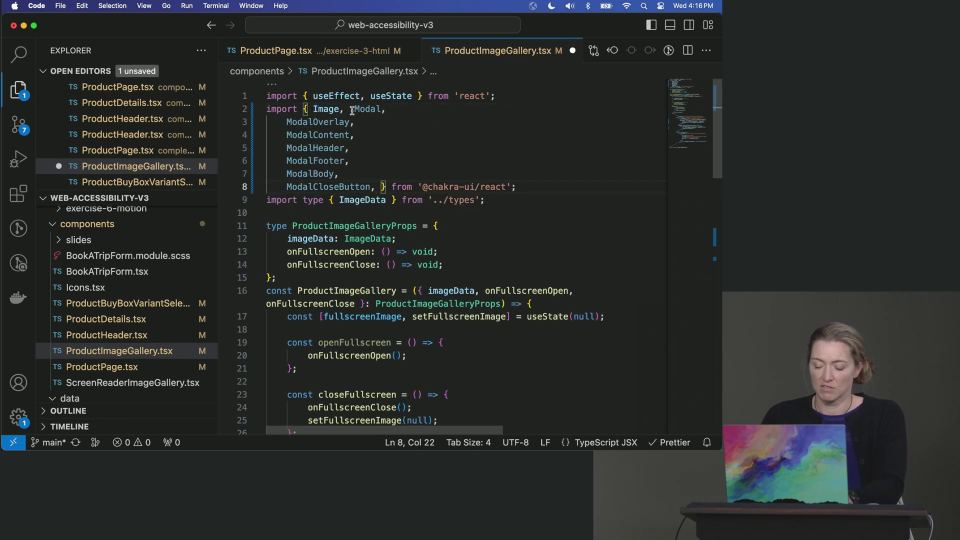
left_click(352, 110)
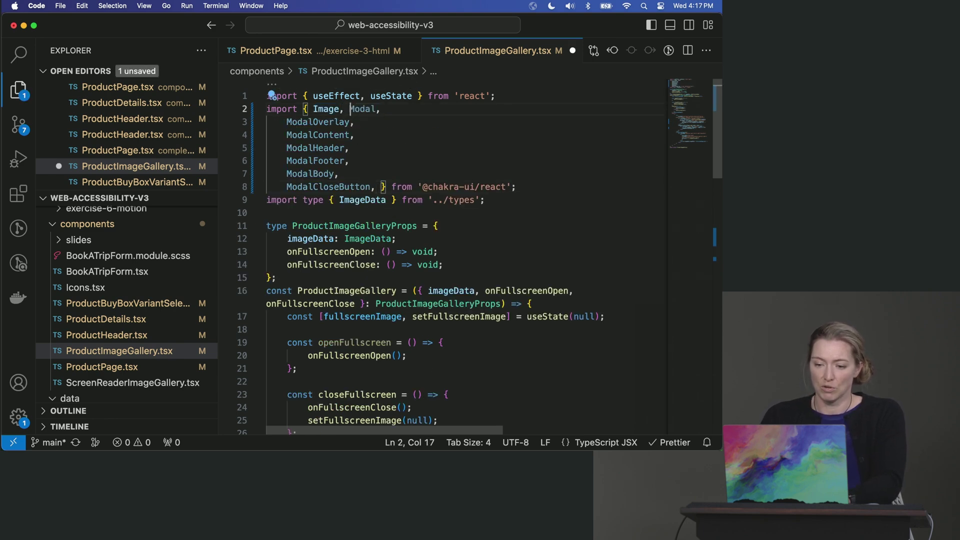
left_click(372, 148)
left_click(378, 187)
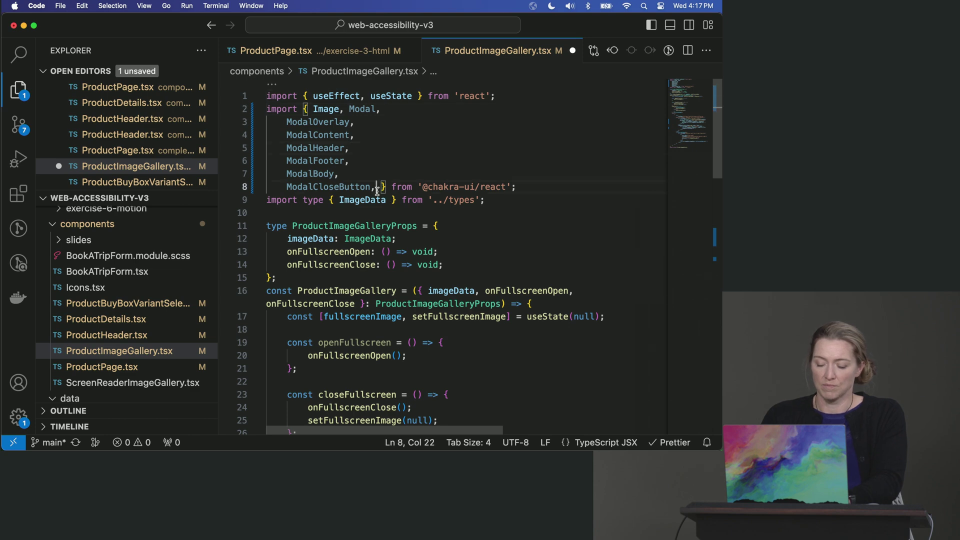
key("BackSpace")
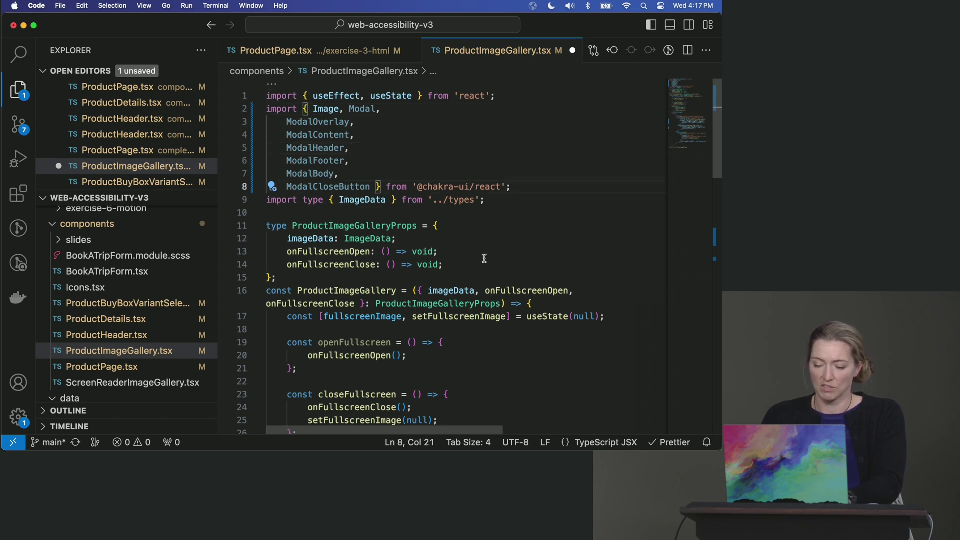
key("super+Tab")
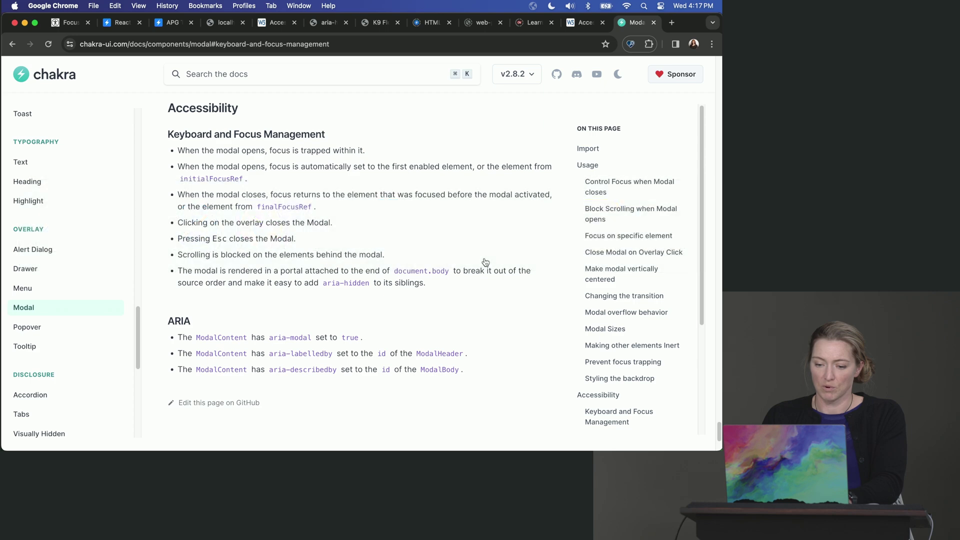
Scroll up through the Modal docs' accessibility notes
scroll(476, 283, "up", 10)
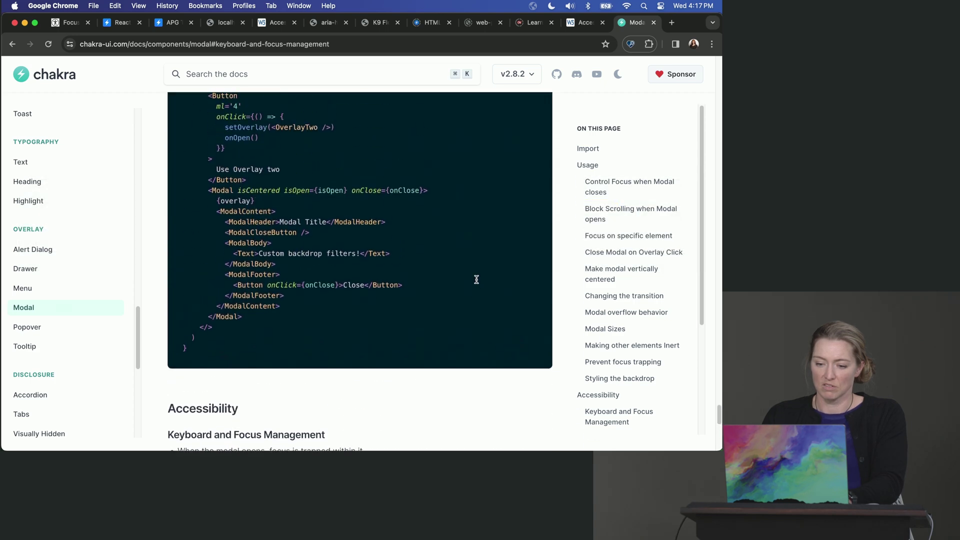
scroll(477, 279, "up", 1)
scroll(476, 279, "up", 1)
scroll(476, 280, "up", 2)
scroll(476, 280, "up", 2)
scroll(476, 279, "up", 2)
scroll(477, 279, "up", 2)
scroll(477, 281, "up", 1)
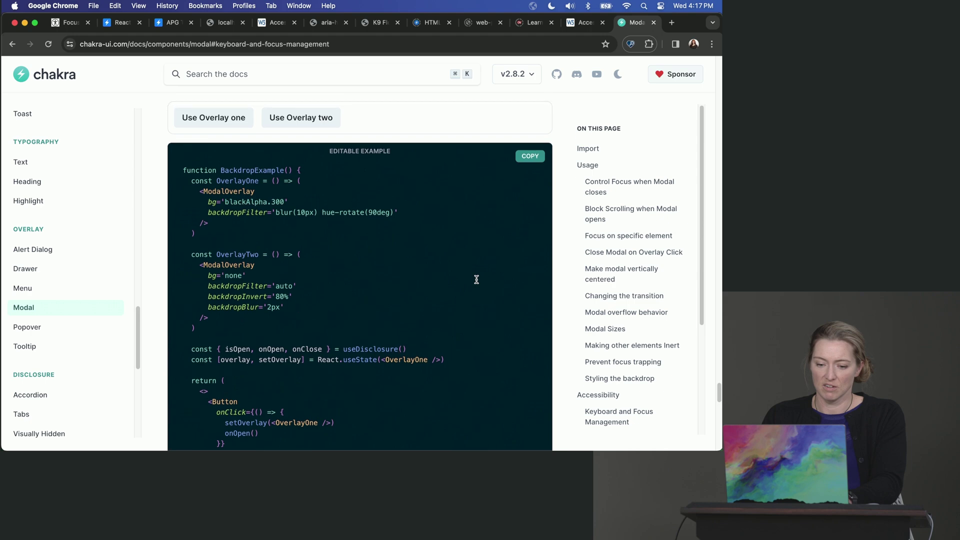
scroll(476, 282, "up", 3)
scroll(477, 283, "up", 1)
scroll(477, 284, "up", 5)
scroll(478, 284, "up", 5)
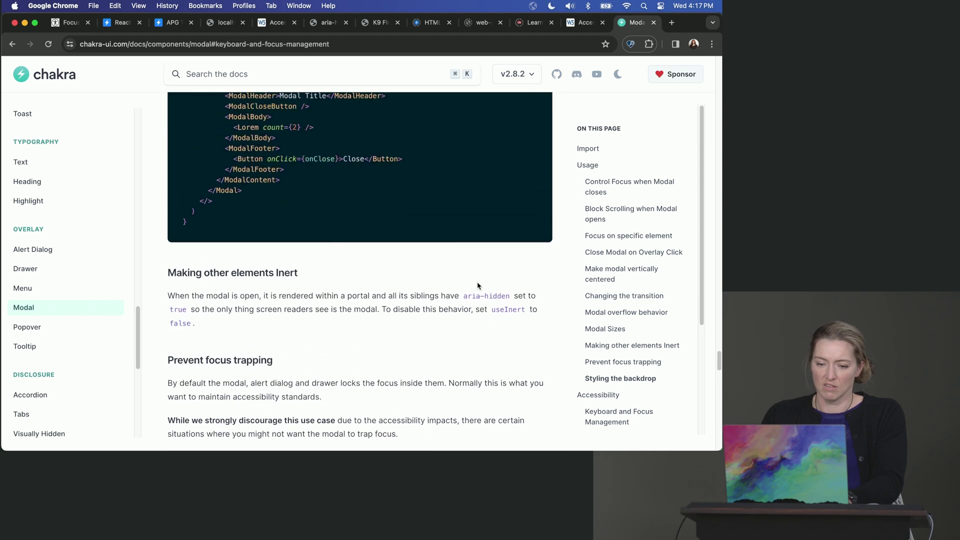
scroll(479, 285, "up", 5)
scroll(479, 284, "up", 1)
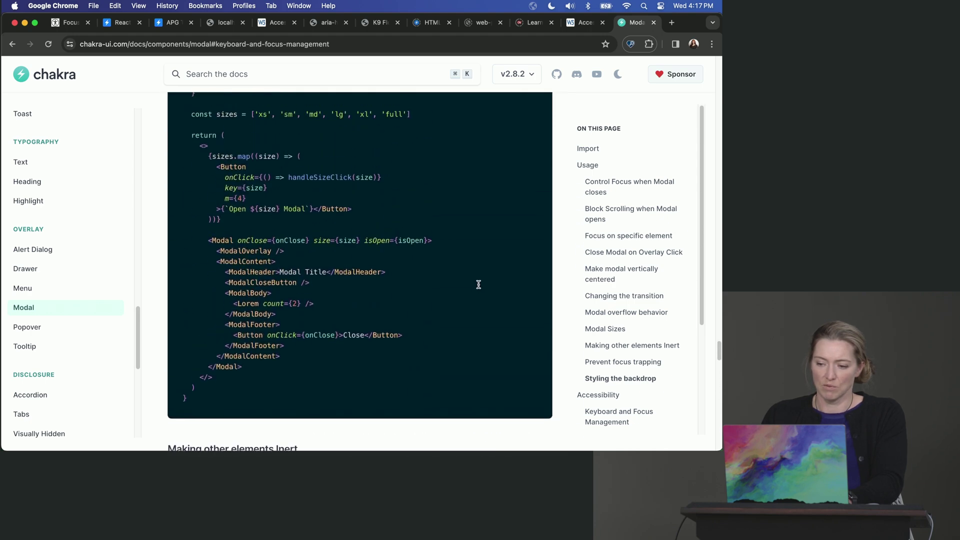
Jump to Usage and select the BasicUsage example's <Modal> markup
left_click(591, 165)
scroll(309, 330, "down", 4)
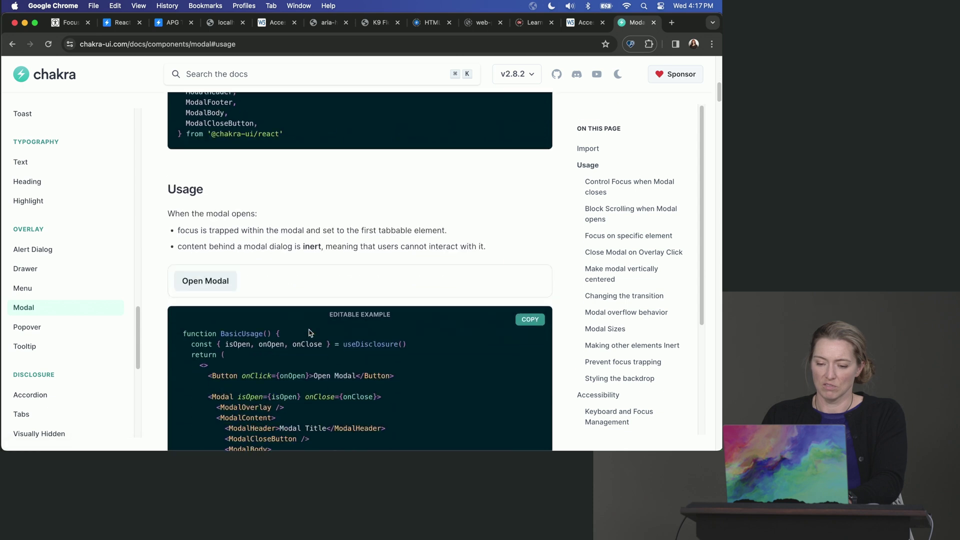
scroll(309, 329, "down", 3)
scroll(309, 330, "down", 3)
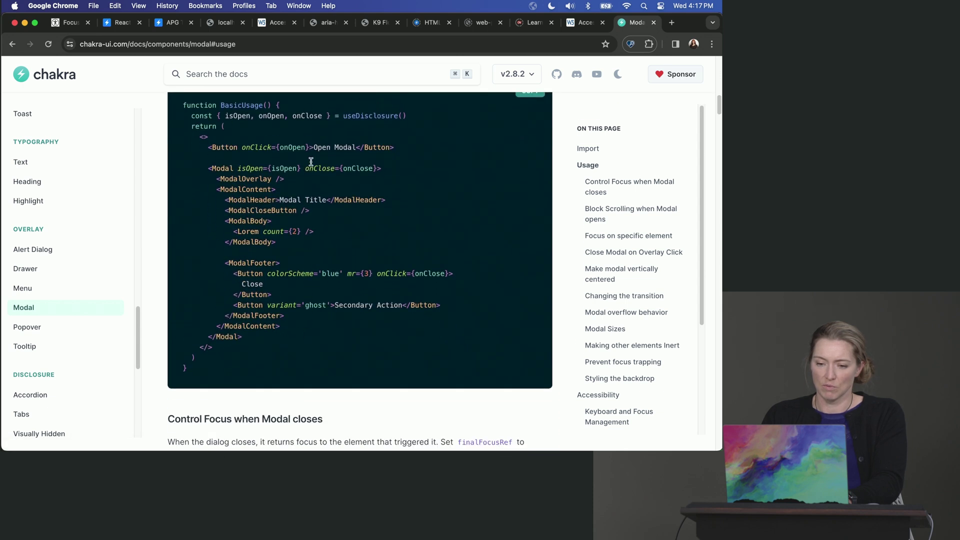
left_click_drag(208, 169, 256, 333)
key("super+c")
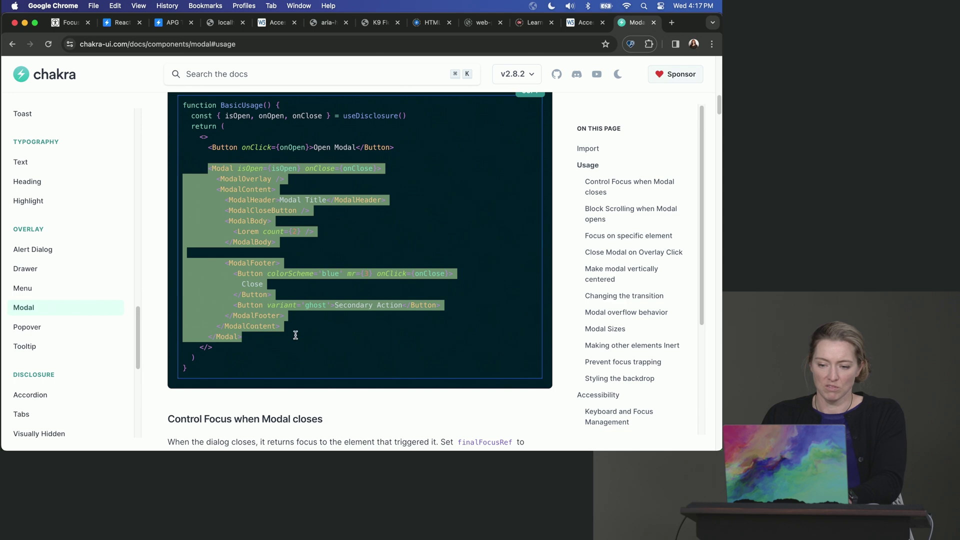
left_click(295, 335)
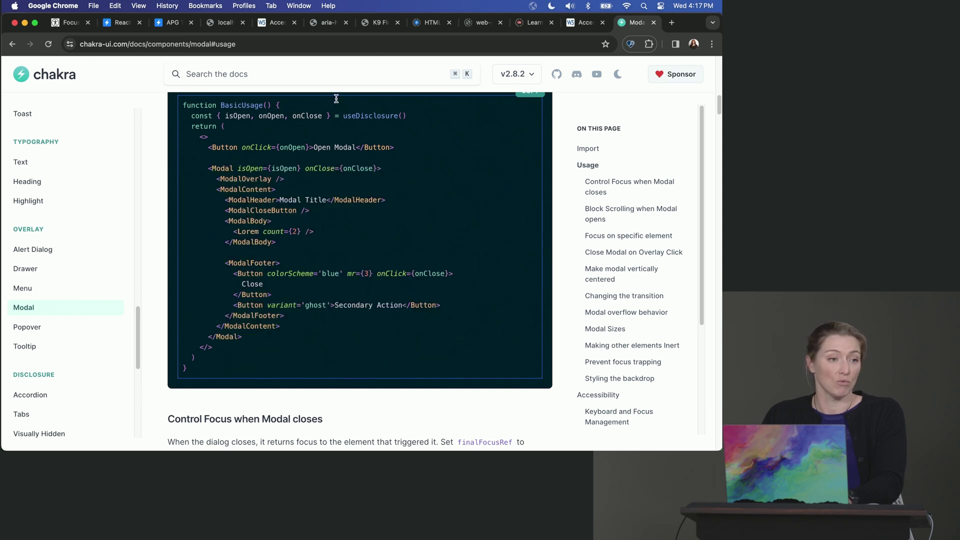
Paste the Chakra Modal markup over the old fullscreen overlay (lines 51–59) and indent it
left_click(13, 317)
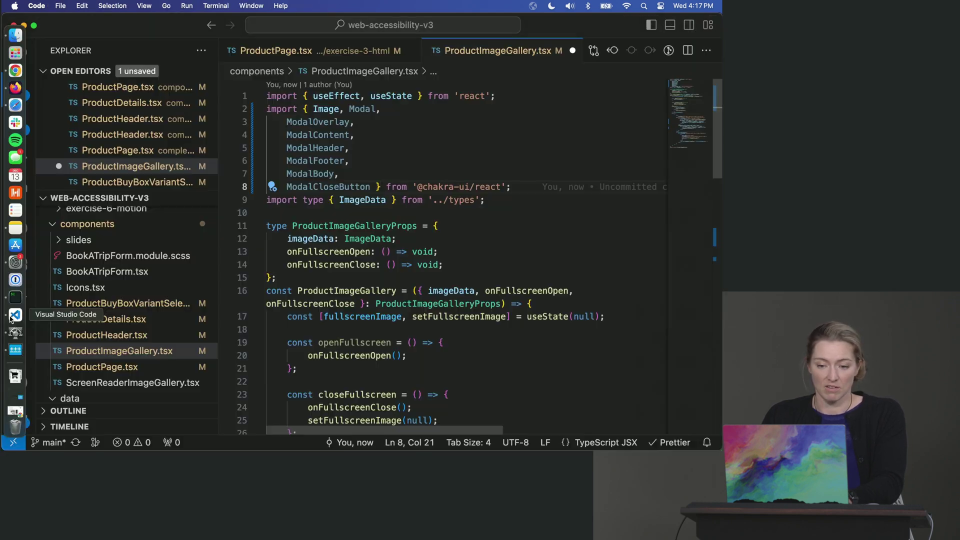
scroll(367, 388, "down", 2)
scroll(367, 388, "down", 6)
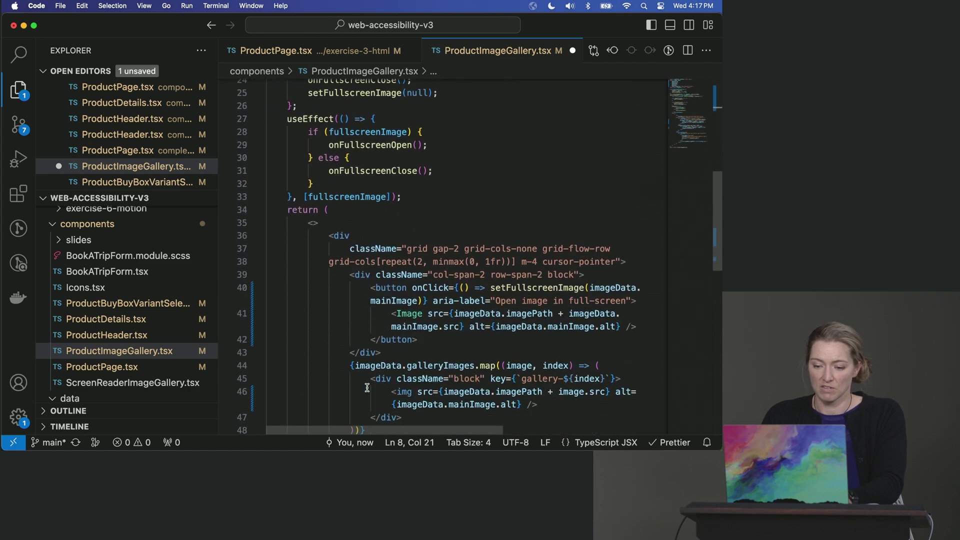
scroll(367, 388, "down", 1)
scroll(367, 388, "down", 2)
scroll(367, 388, "down", 3)
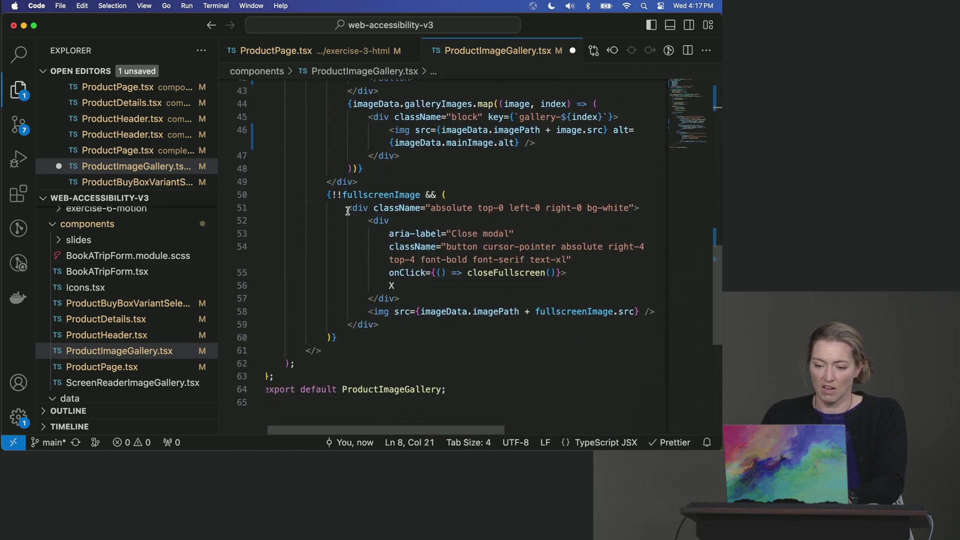
left_click_drag(348, 210, 391, 327)
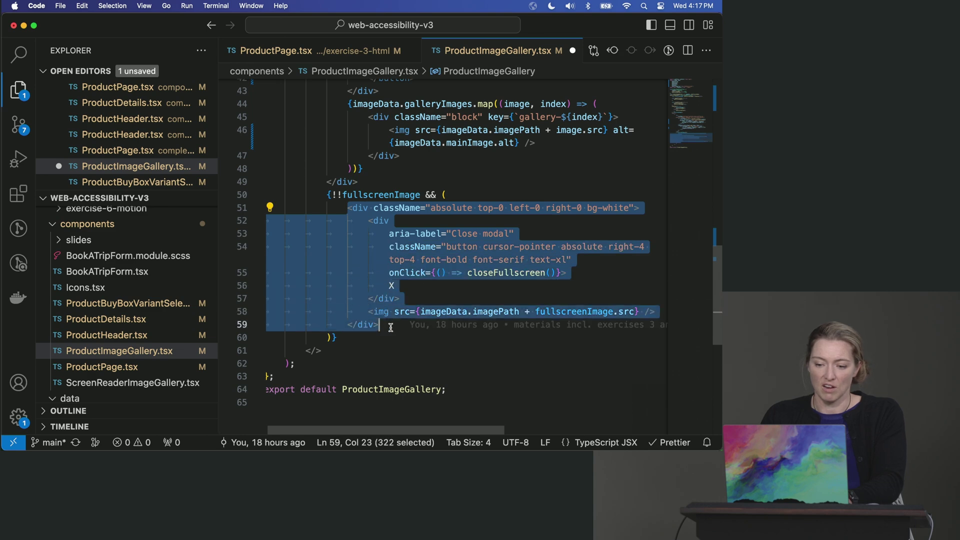
key("super+v")
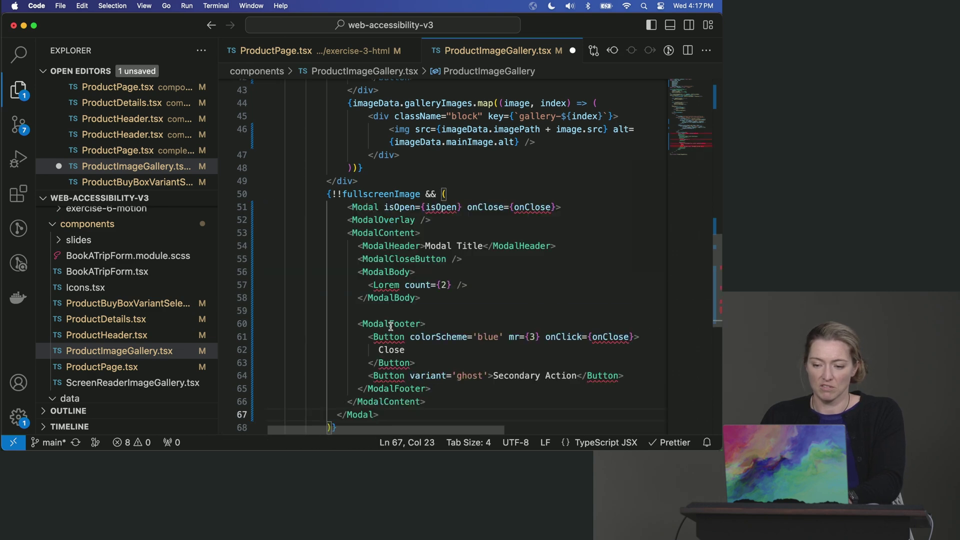
left_click(401, 220, "shift")
key("Tab")
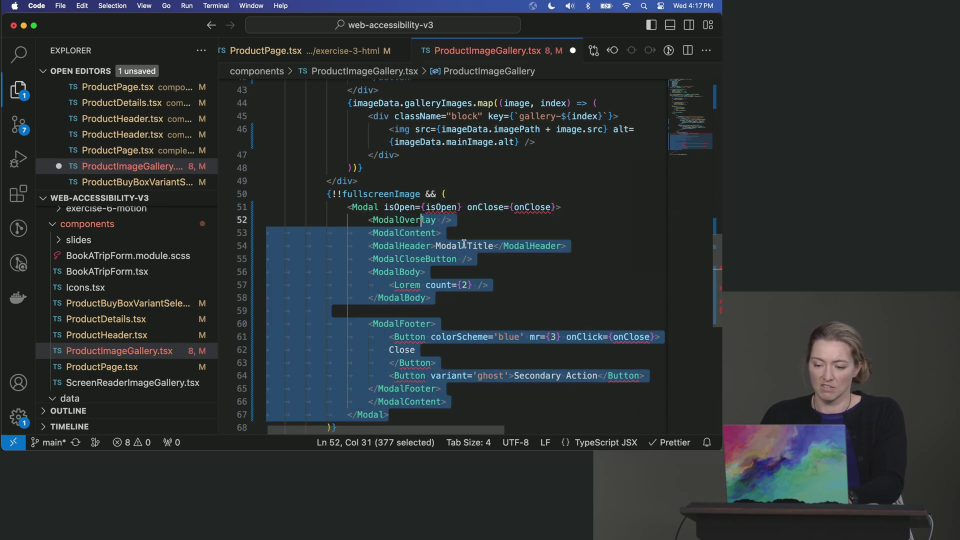
left_click(468, 245)
Try setFullscreenImage as the Modal's isOpen value
double_click(385, 194)
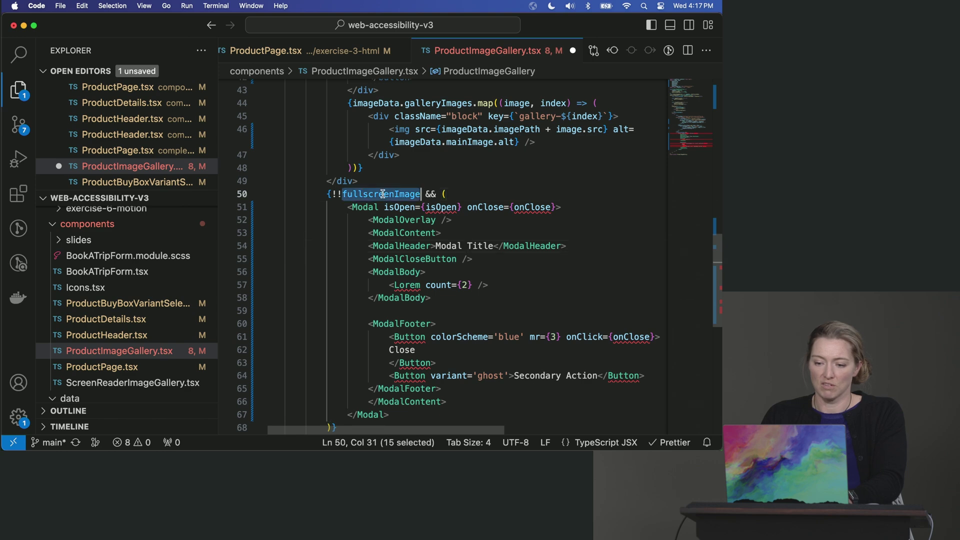
double_click(442, 207)
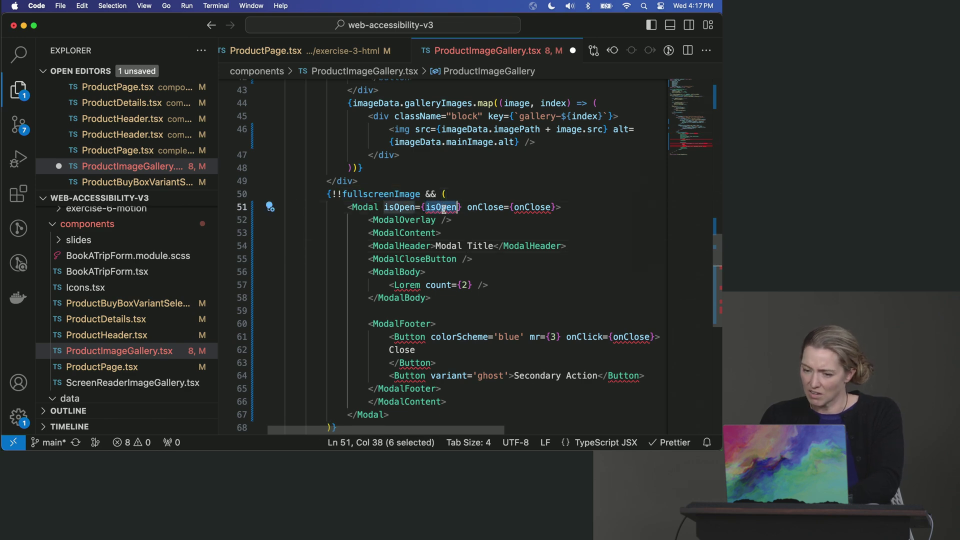
type("set")
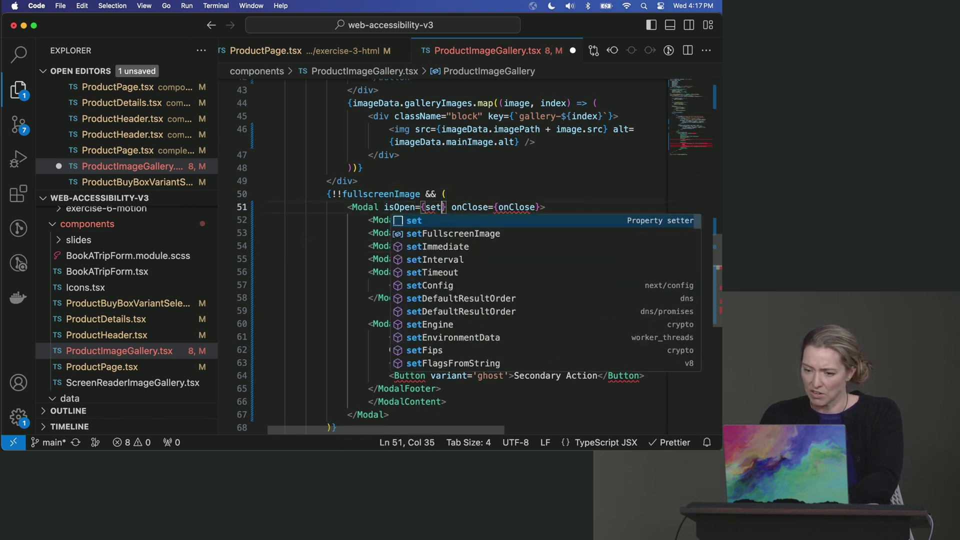
key("Down")
key("Return")
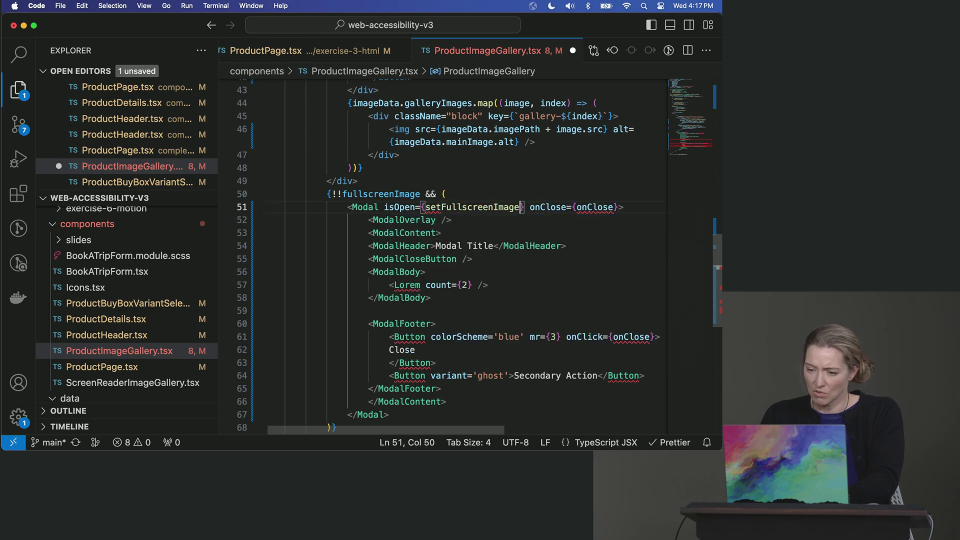
scroll(474, 194, "up", 5)
scroll(474, 193, "up", 1)
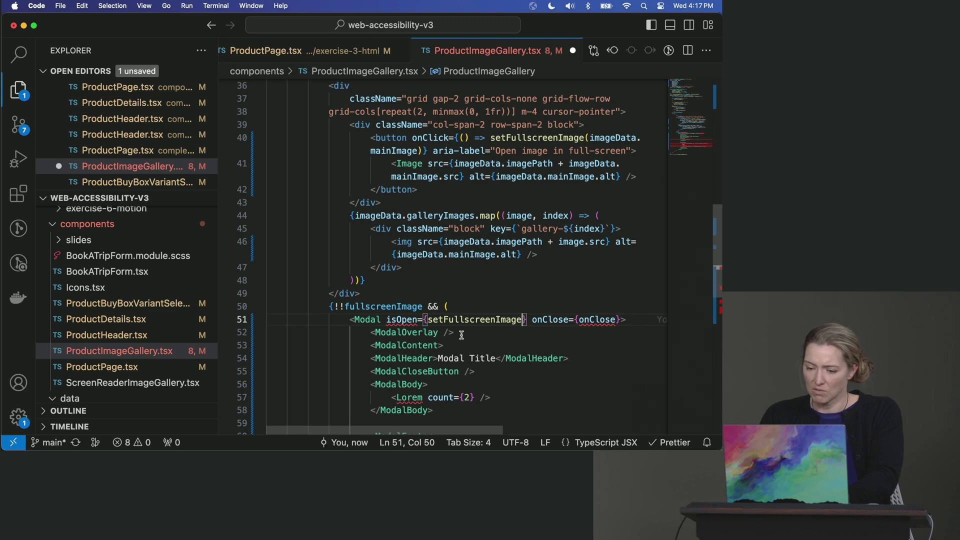
Empty the isOpen value and delete the Lorem placeholder line from the modal body
double_click(434, 318)
type("f")
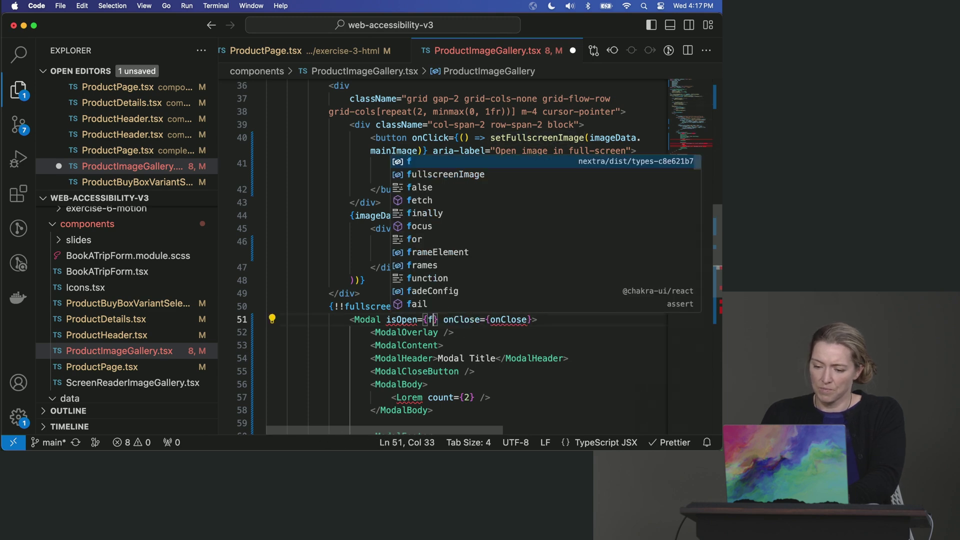
key("BackSpace")
left_click(504, 405)
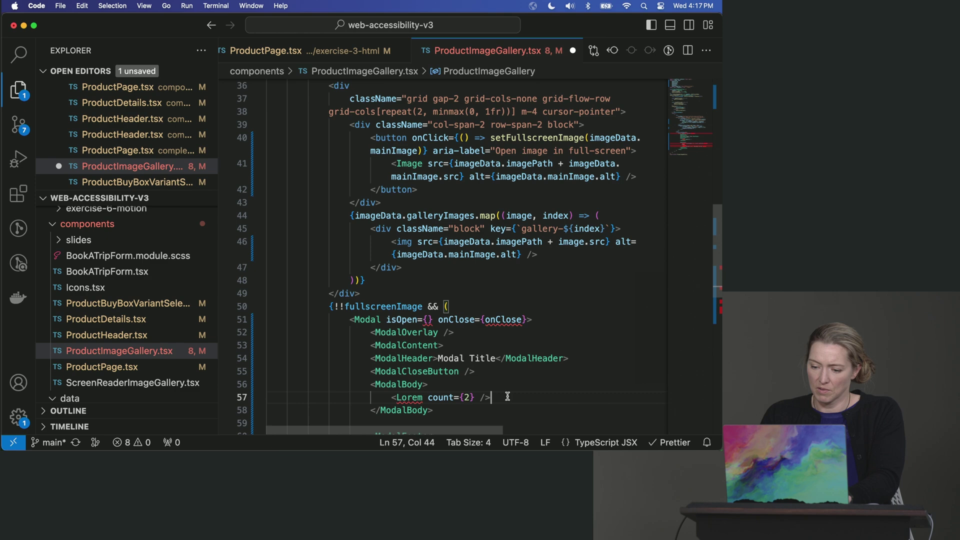
key("shift+Home")
key("BackSpace")
Undo back to the original fullscreen code, then redo the Modal edits
double_click(502, 320)
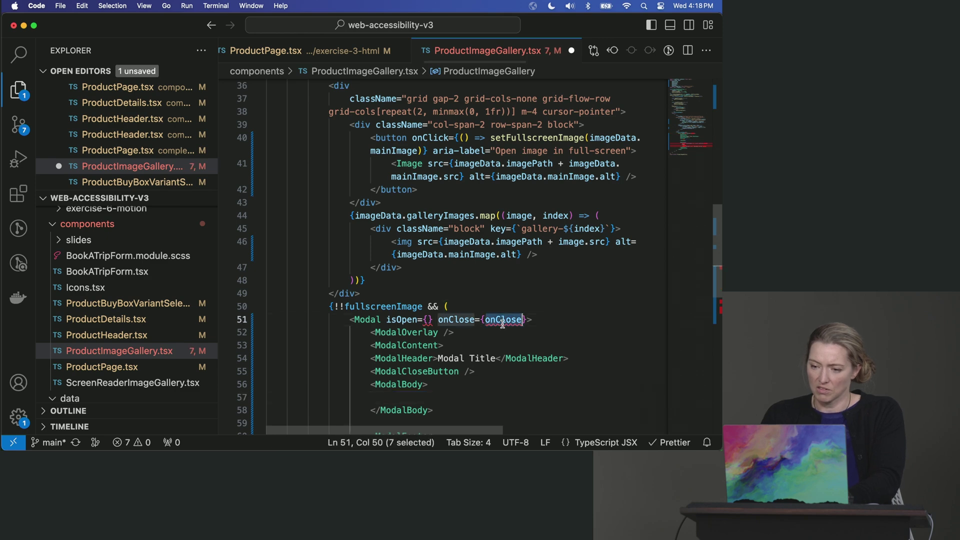
scroll(505, 324, "down", 5)
left_click(507, 324)
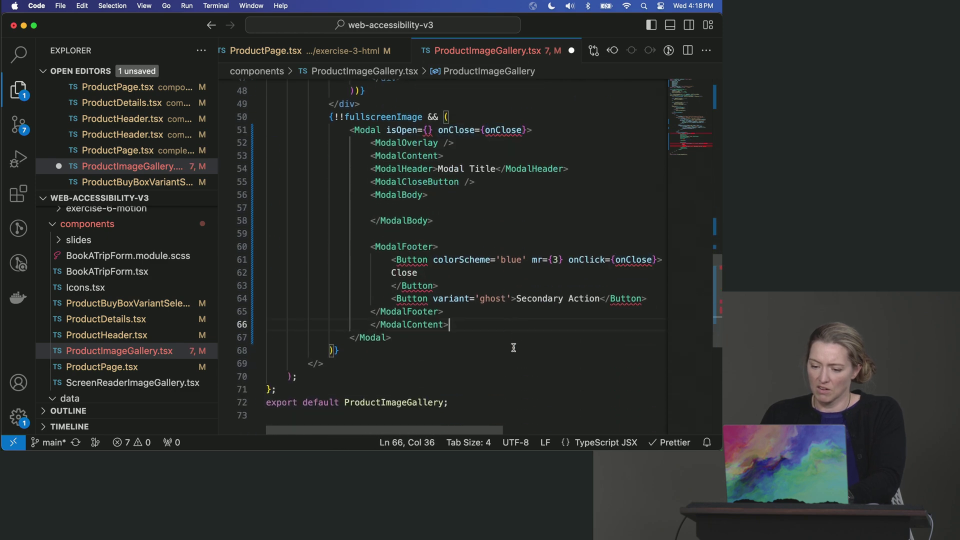
scroll(513, 347, "down", 4)
key("super+z")
key("super+z")
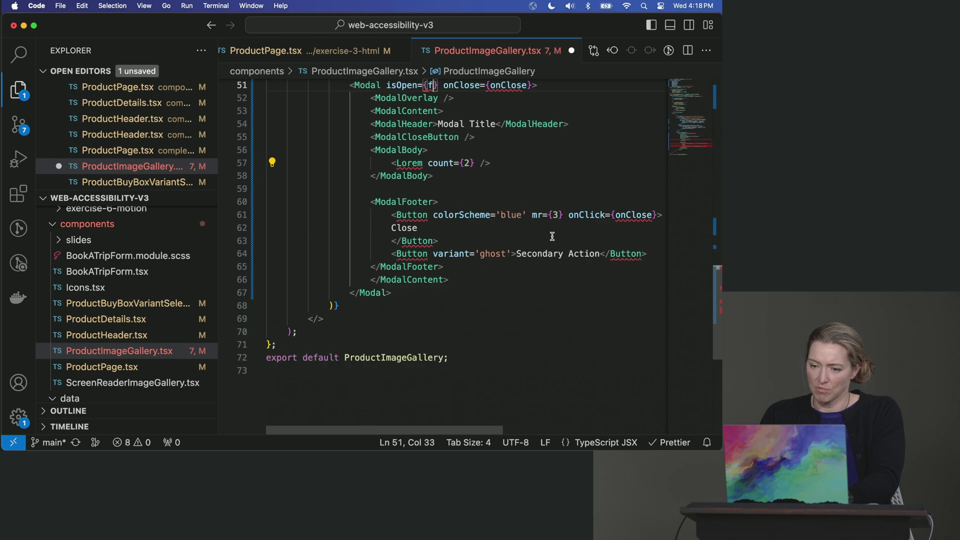
key("super+z")
key("super+z")
key("super+z")
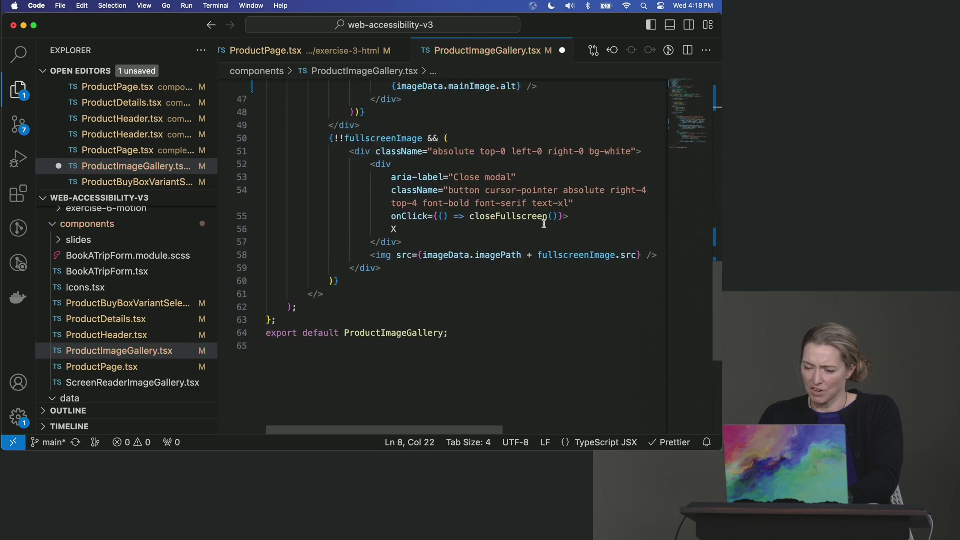
key("super+z")
key("super+z")
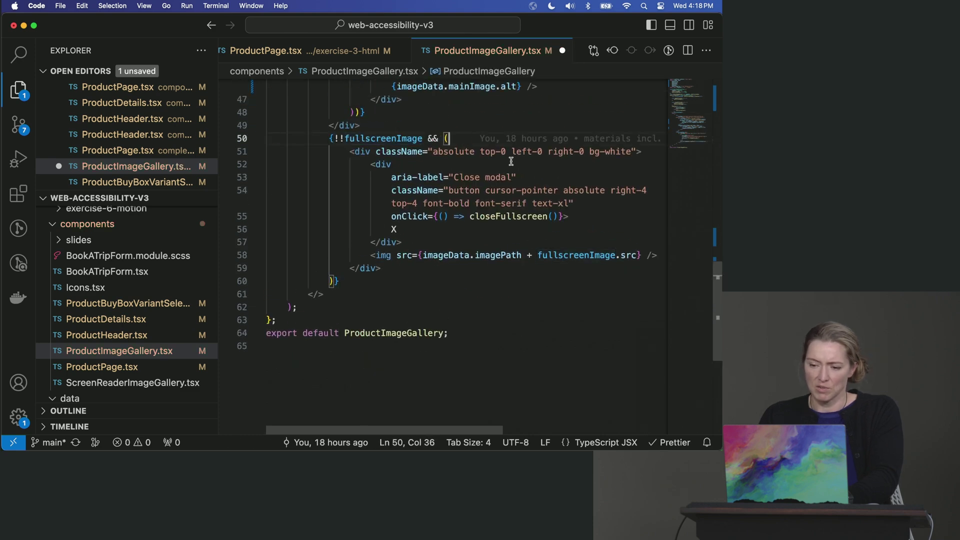
key("super+shift+z")
key("super+shift+z")
key("super+shift+z")
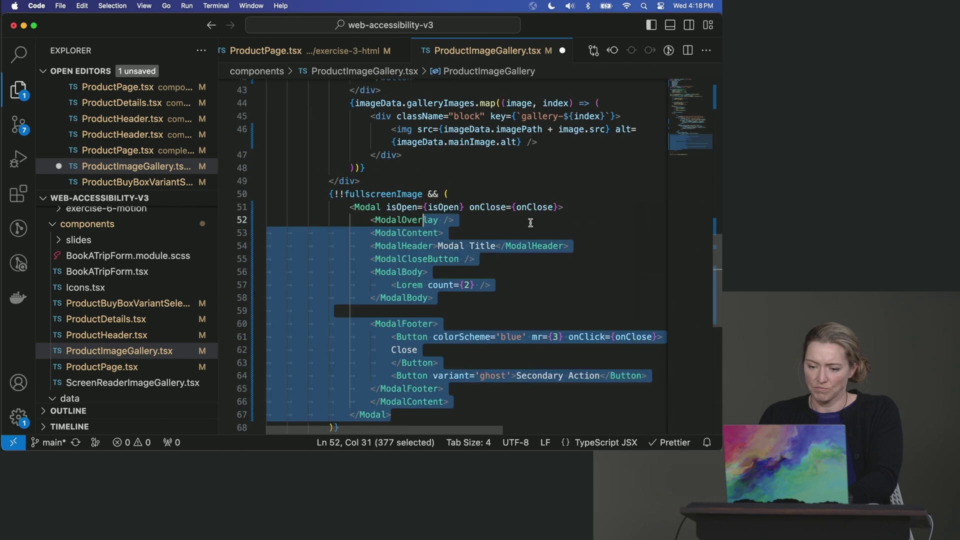
key("super+shift+z")
key("super+shift+z")
key("super+shift+z")
key("super+shift+z")
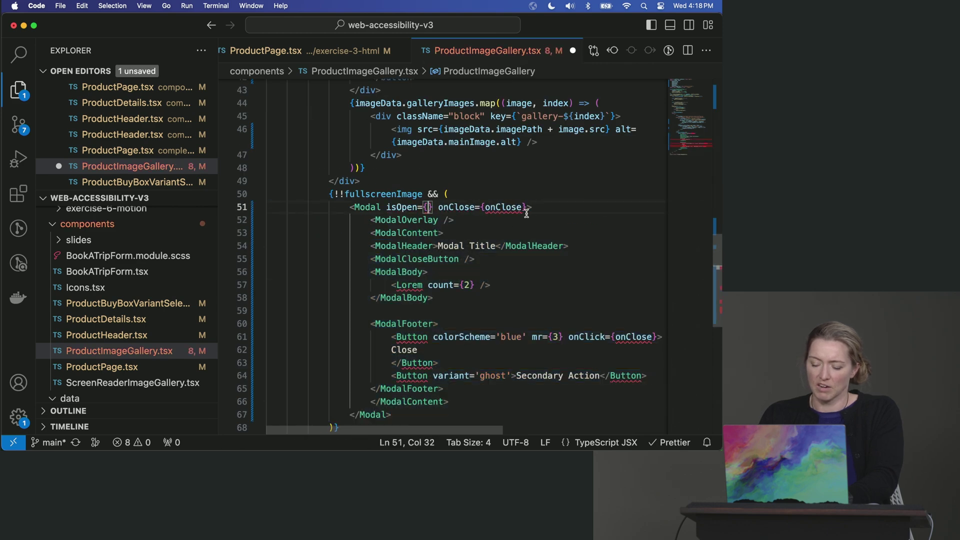
key("super+shift+z")
Set onClose={closeFullscreen} and isOpen={!!fullscreenImage} on the Modal
double_click(510, 207)
type("close")
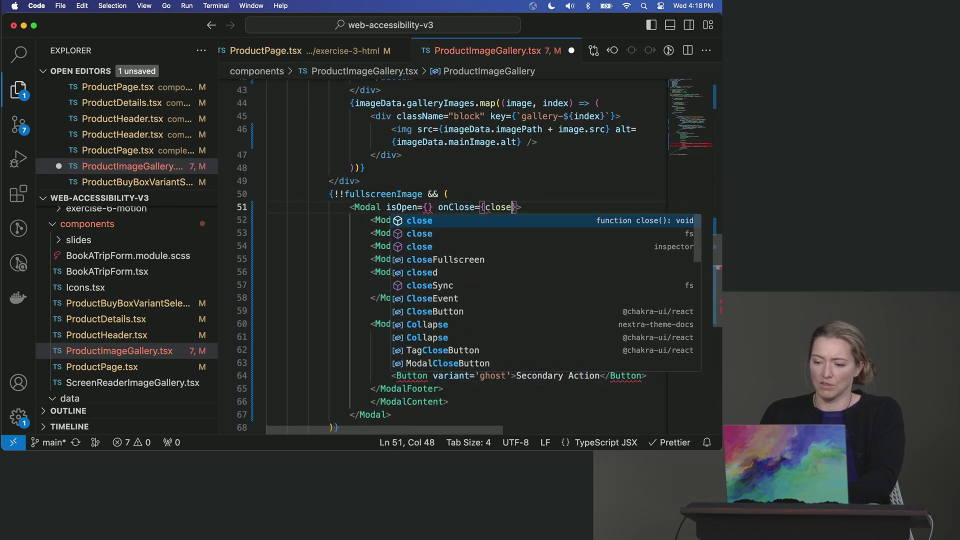
key("Down")
key("Down")
key("Down")
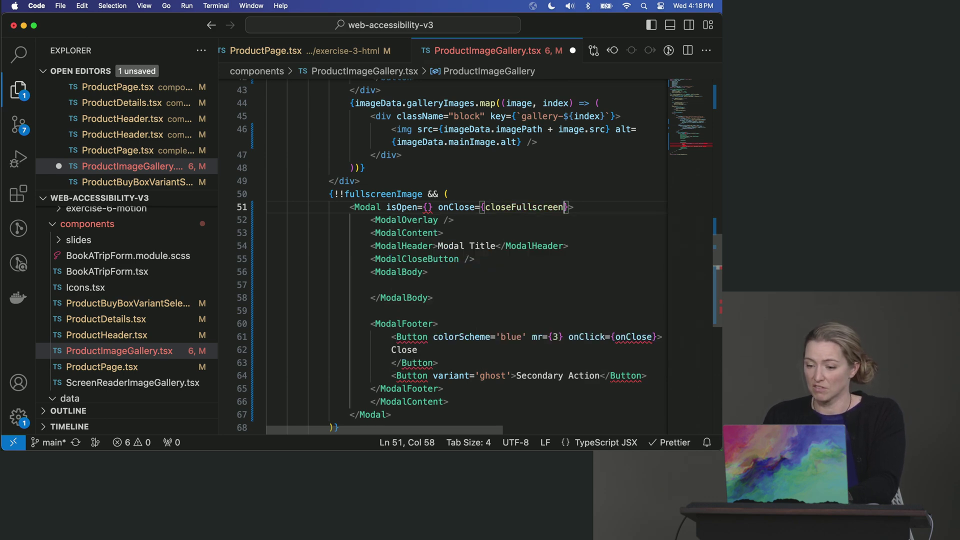
double_click(544, 206)
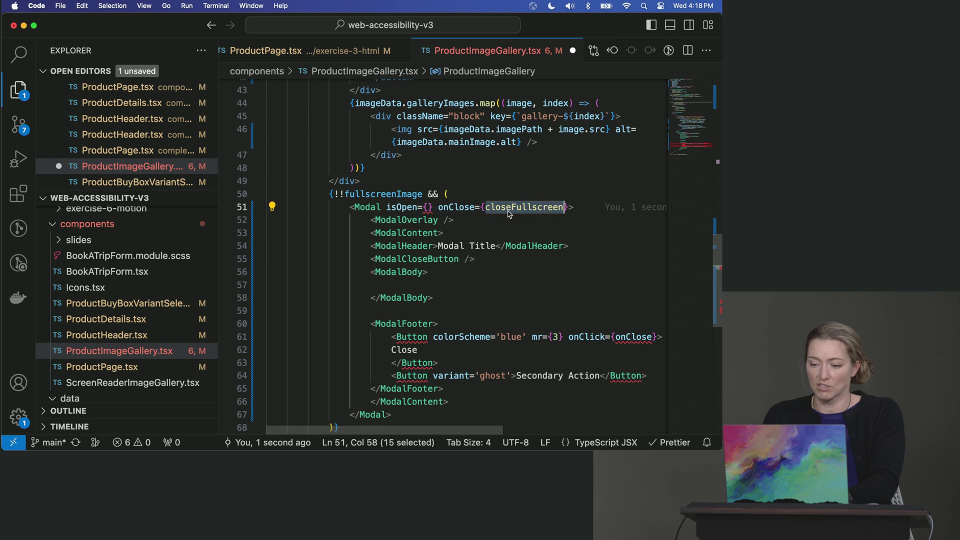
left_click(428, 206)
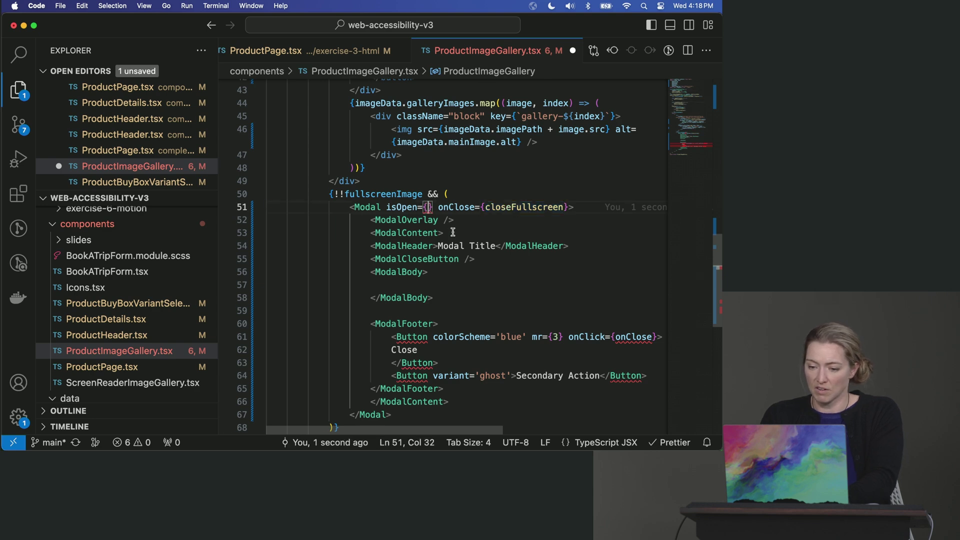
type("!!")
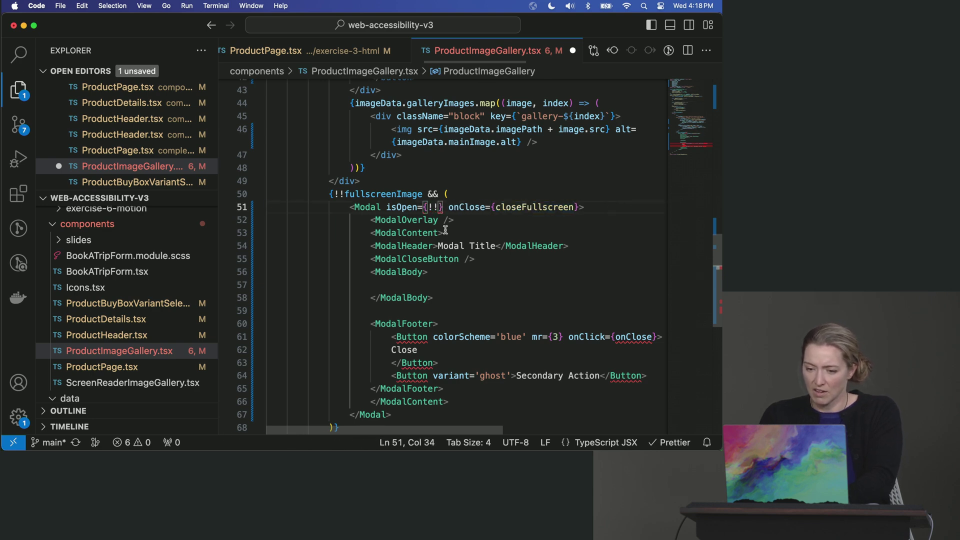
type("full")
key("Tab")
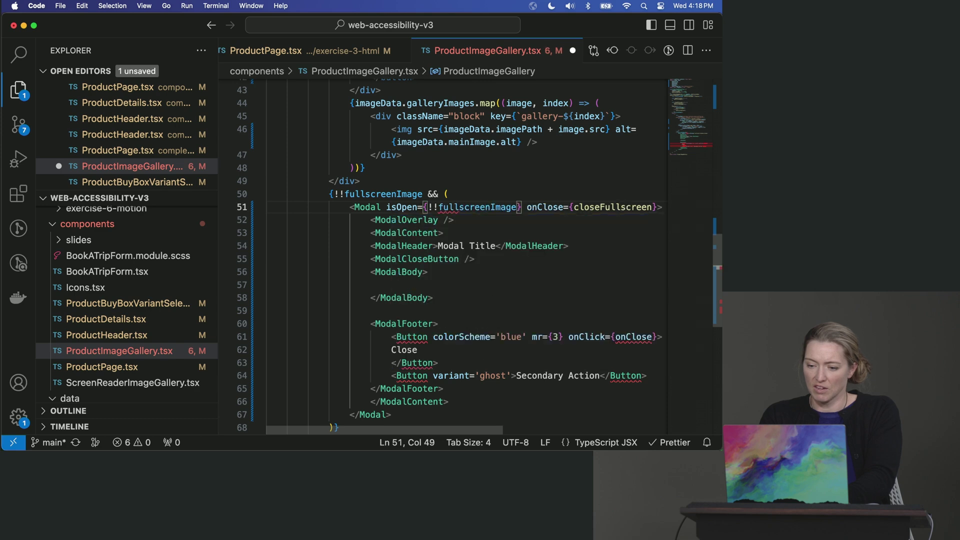
left_click(441, 207)
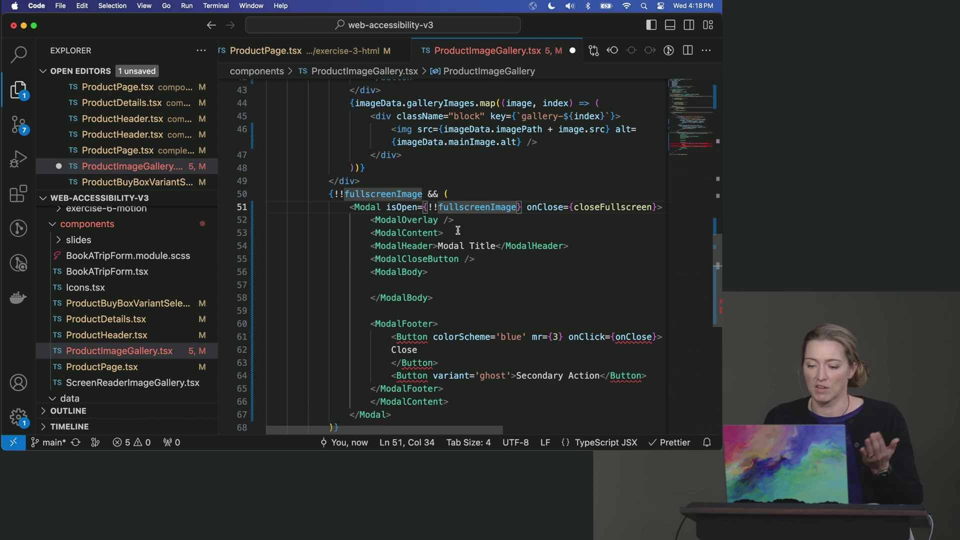
Delete the ModalFooter block and its buttons from the modal
scroll(489, 215, "up", 5)
scroll(489, 215, "up", 3)
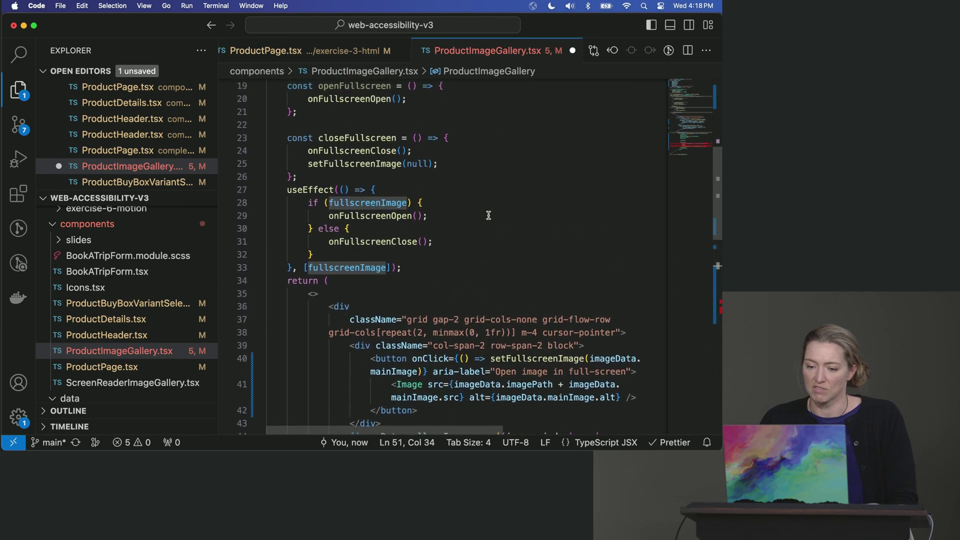
scroll(489, 215, "up", 2)
left_click(443, 306)
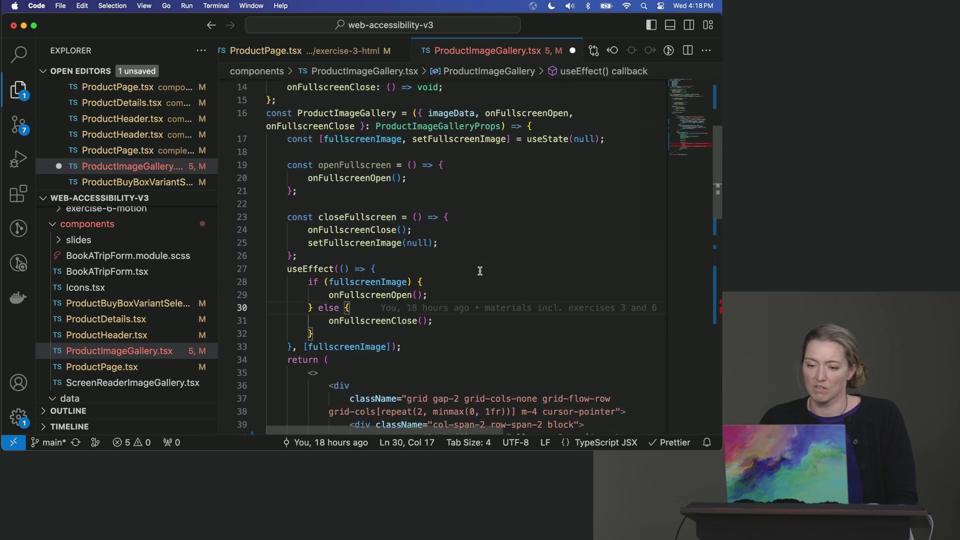
left_click(383, 143)
left_click(455, 140)
left_click(470, 165)
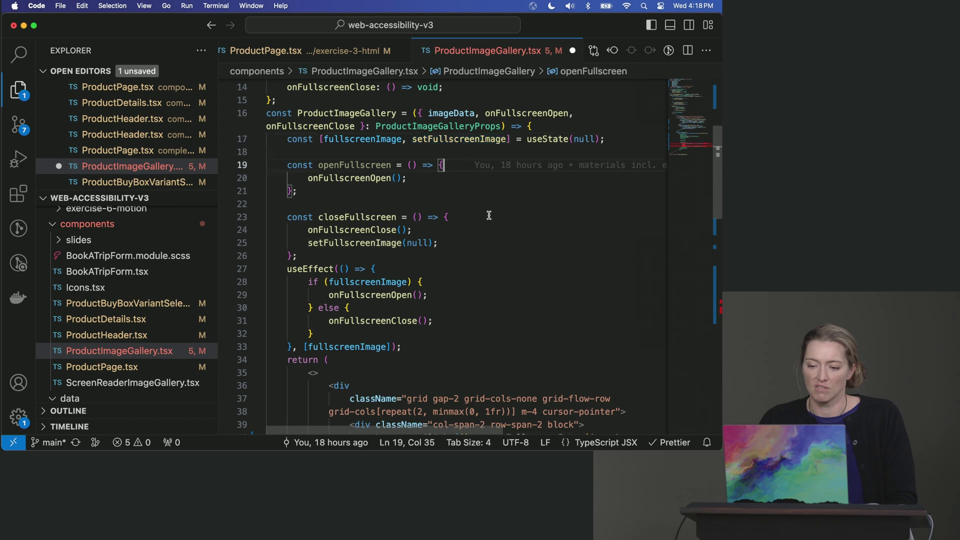
scroll(442, 172, "down", 3)
scroll(442, 173, "down", 8)
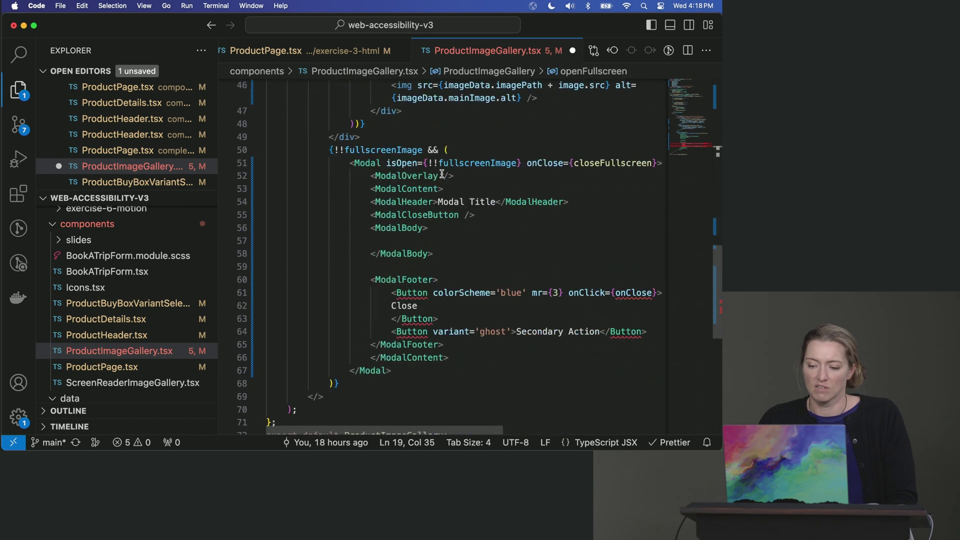
scroll(442, 173, "down", 1)
left_click(433, 257)
scroll(430, 300, "up", 2)
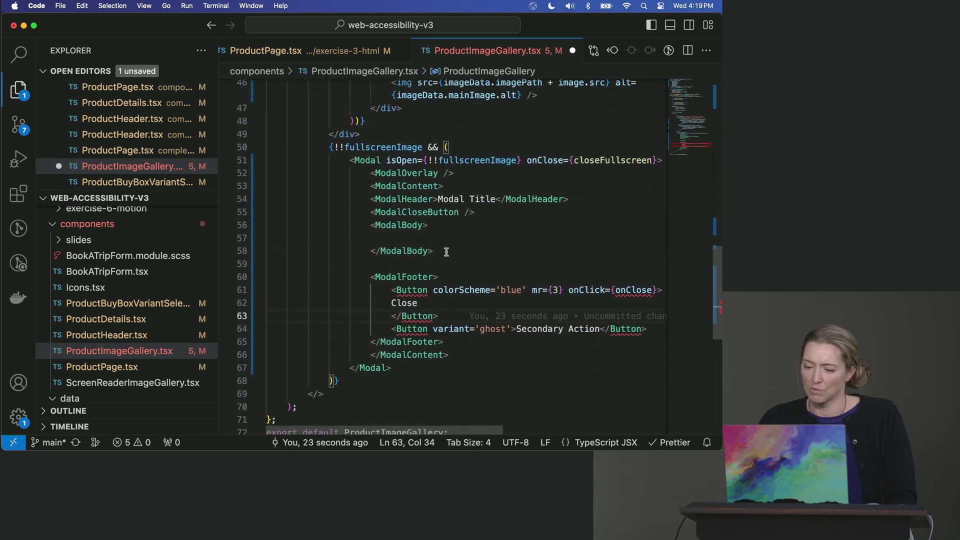
left_click_drag(444, 346, 329, 269)
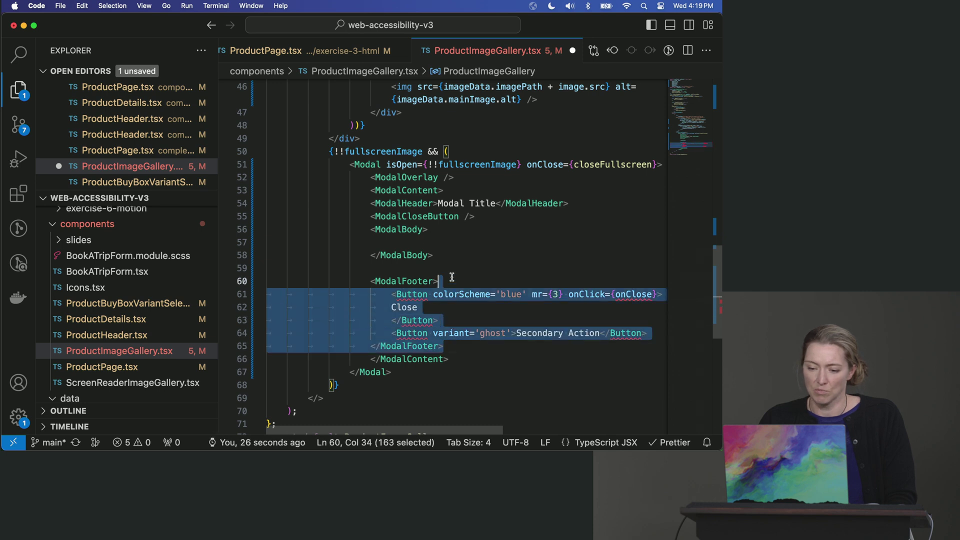
key("BackSpace")
key("BackSpace")
key("BackSpace")
key("BackSpace")
key("BackSpace")
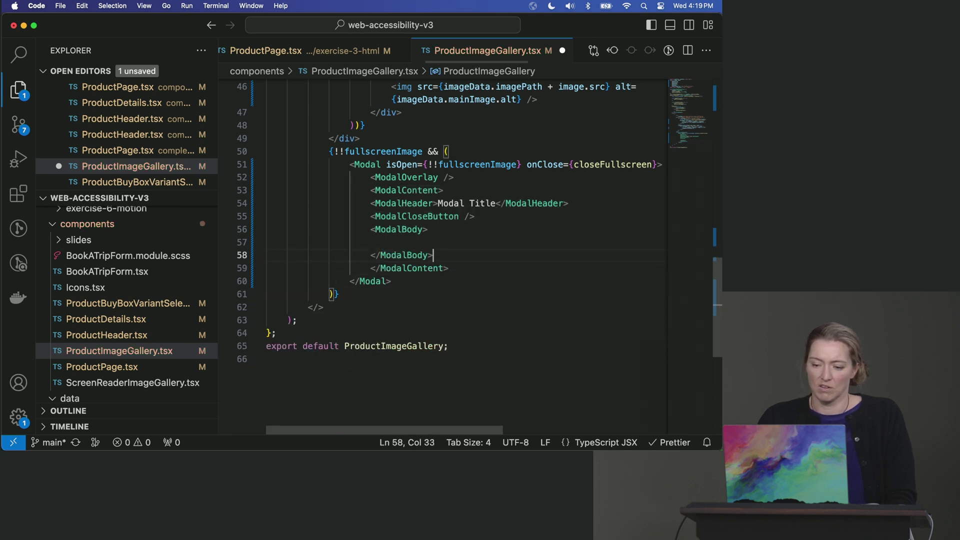
Copy the main product Image element into ModalBody and indent it one level
left_click(509, 244)
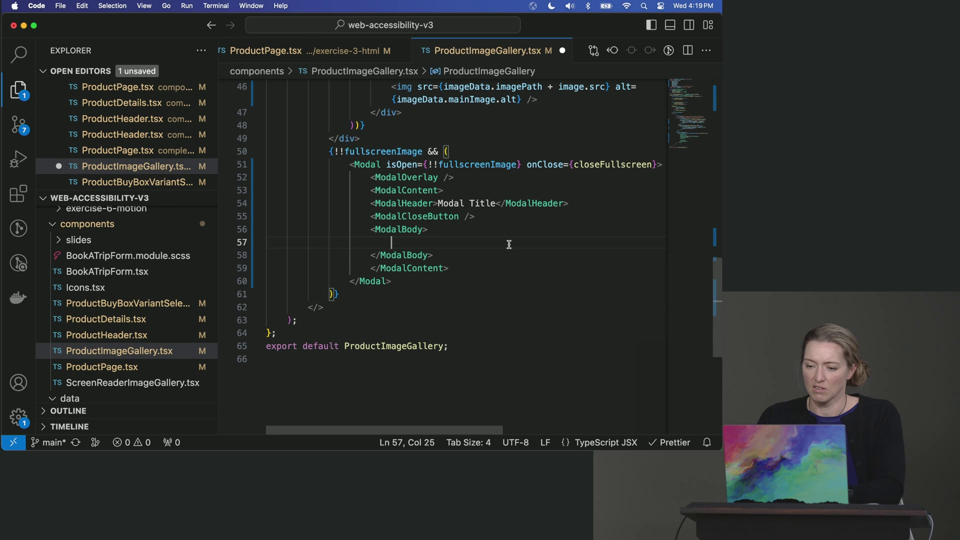
scroll(509, 244, "up", 1)
scroll(509, 244, "up", 1)
scroll(509, 244, "up", 1)
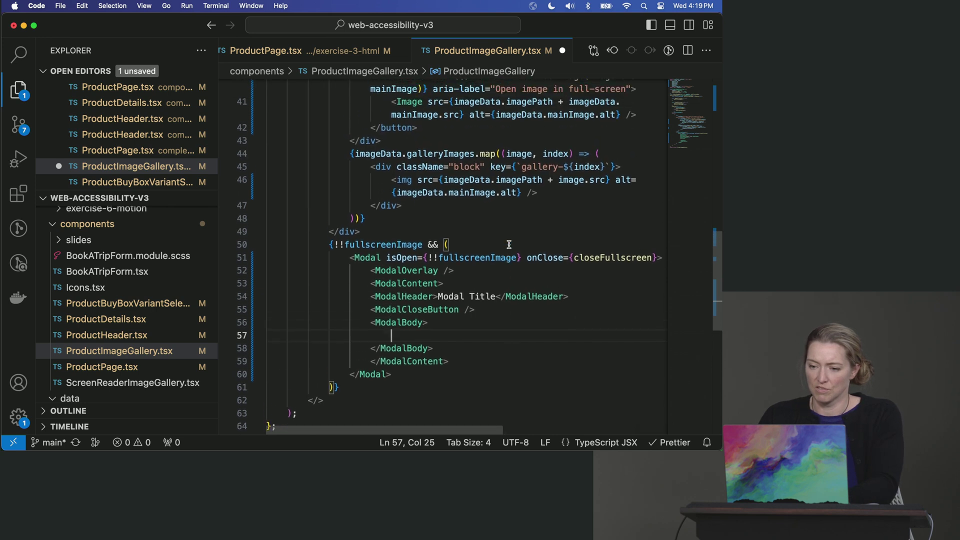
left_click_drag(391, 127, 640, 140)
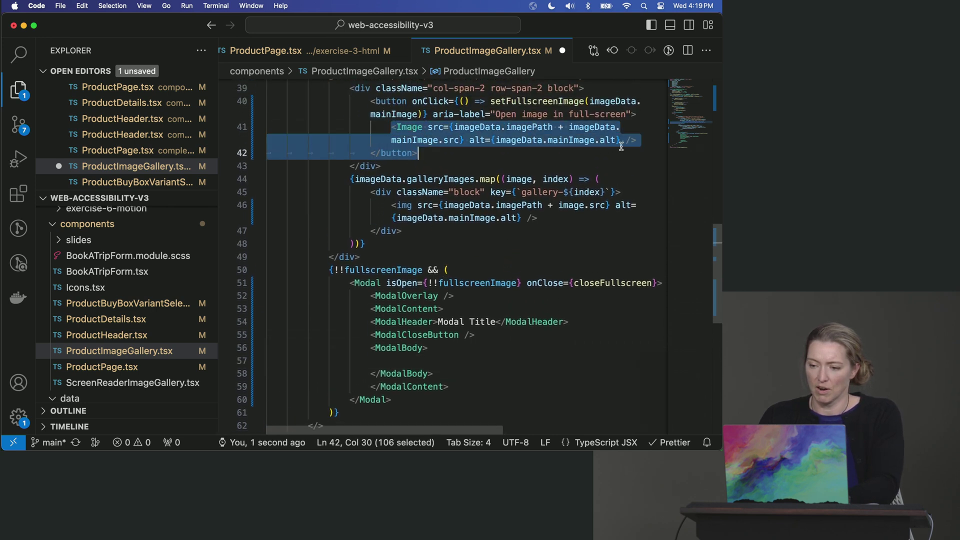
left_click(446, 361)
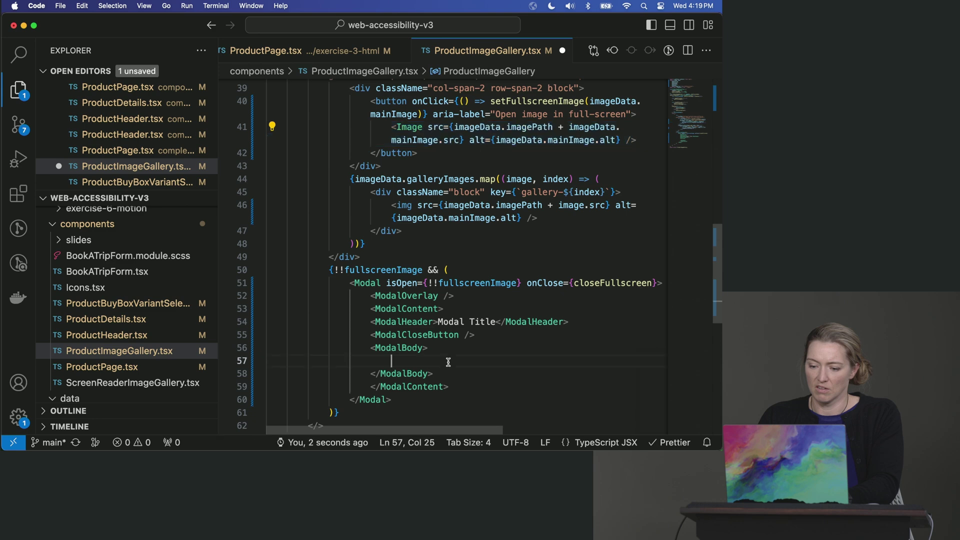
key("Tab")
key("super+bracketright")
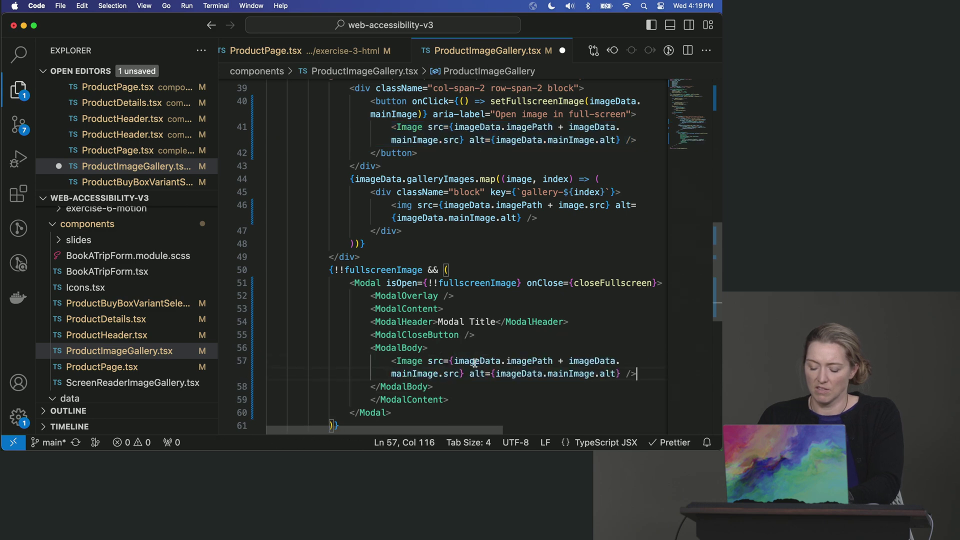
left_click(497, 363)
scroll(503, 373, "down", 1)
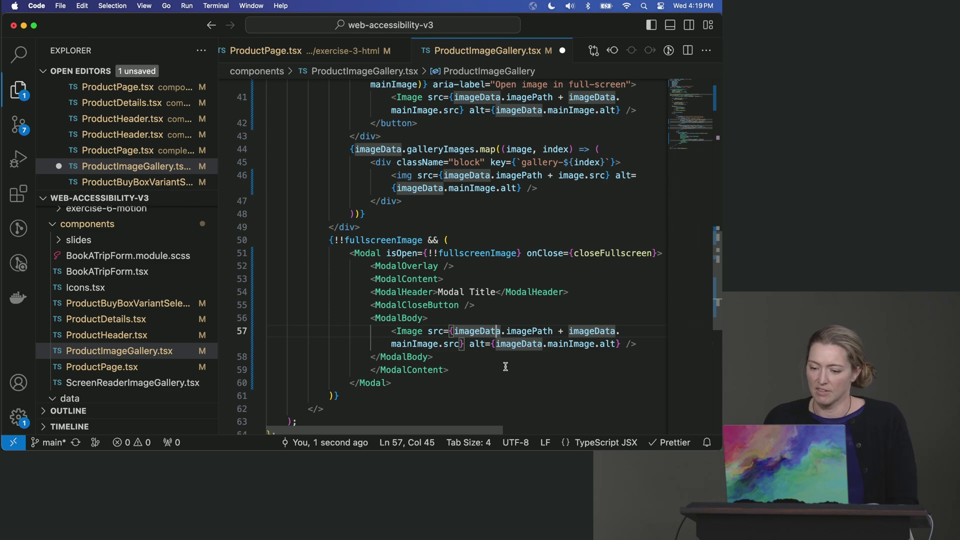
Replace 'Modal Title' in ModalHeader with the image's alt expression, imageData.mainImage.alt
left_click(514, 310)
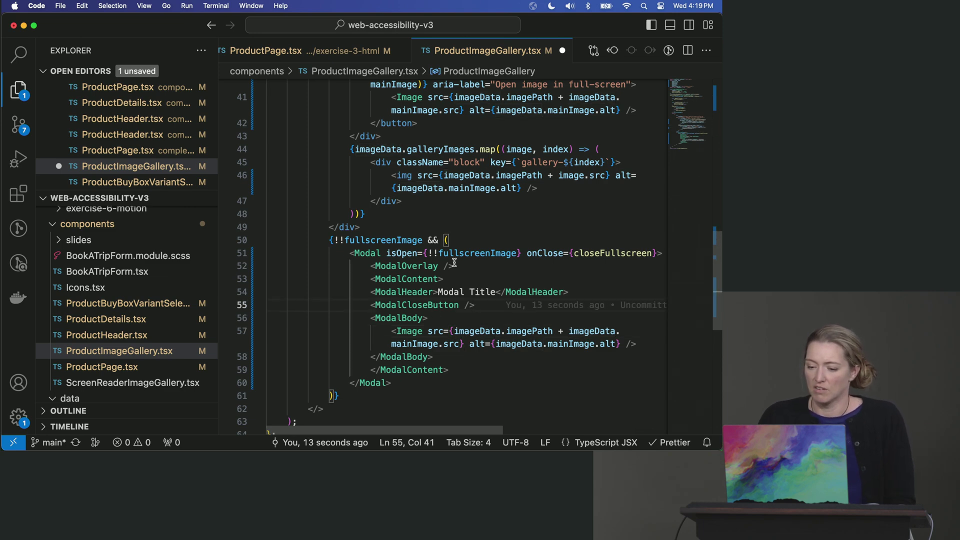
left_click_drag(497, 292, 438, 292)
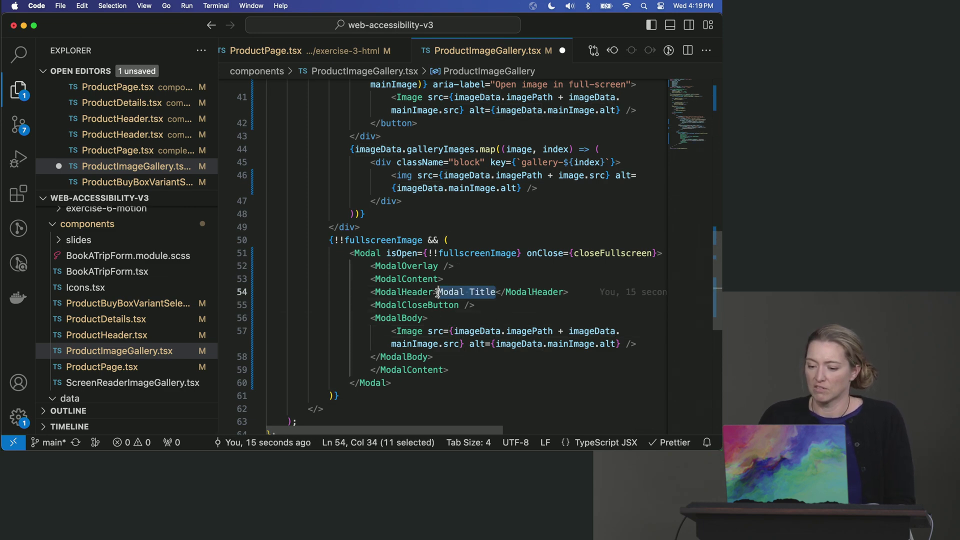
left_click(486, 294)
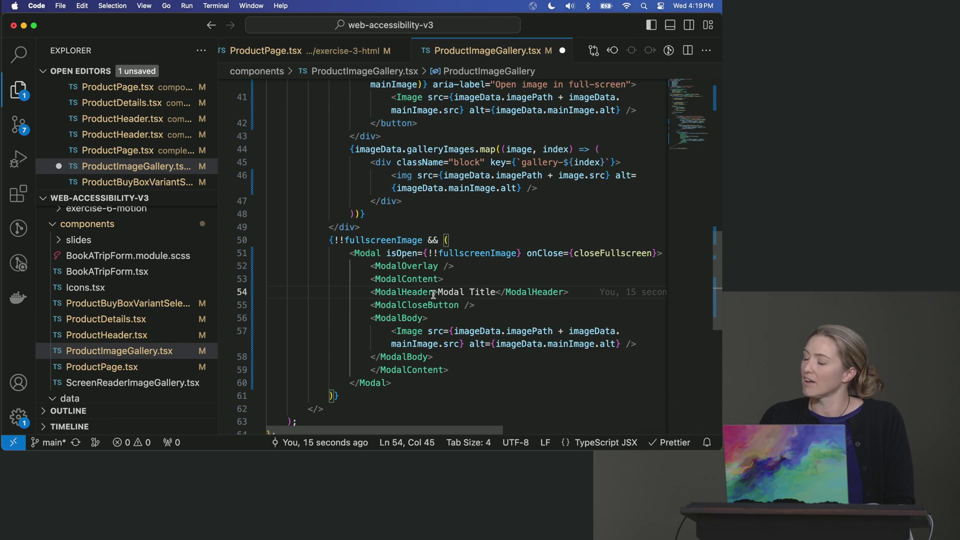
mouse_move(405, 292)
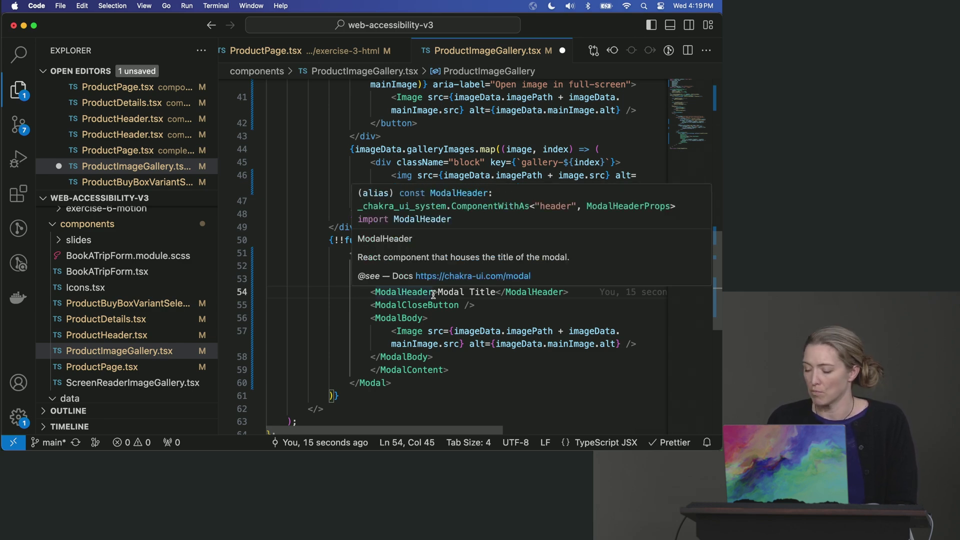
left_click(438, 294)
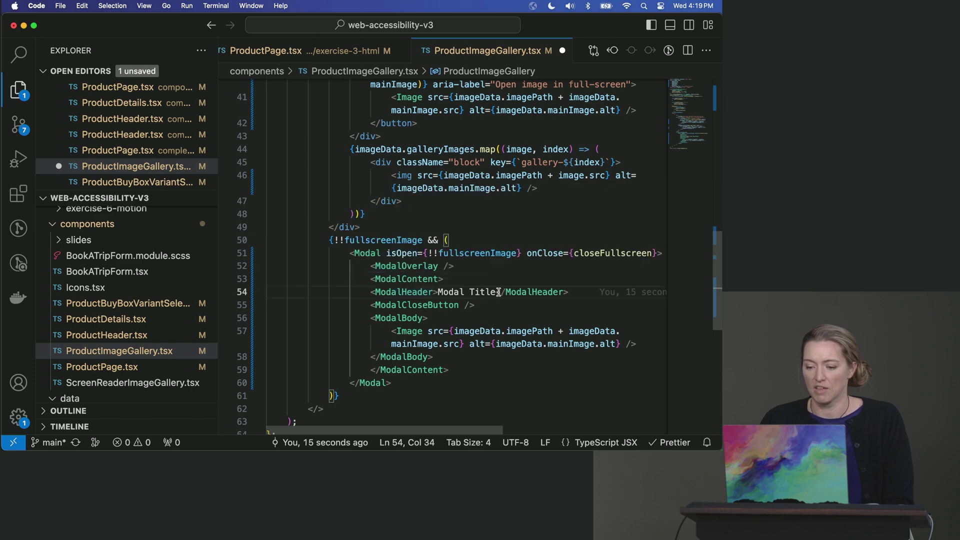
left_click(497, 292)
mouse_move(496, 295)
left_mouse_down()
mouse_move(439, 294)
mouse_move(495, 292)
left_mouse_up()
left_click(444, 295)
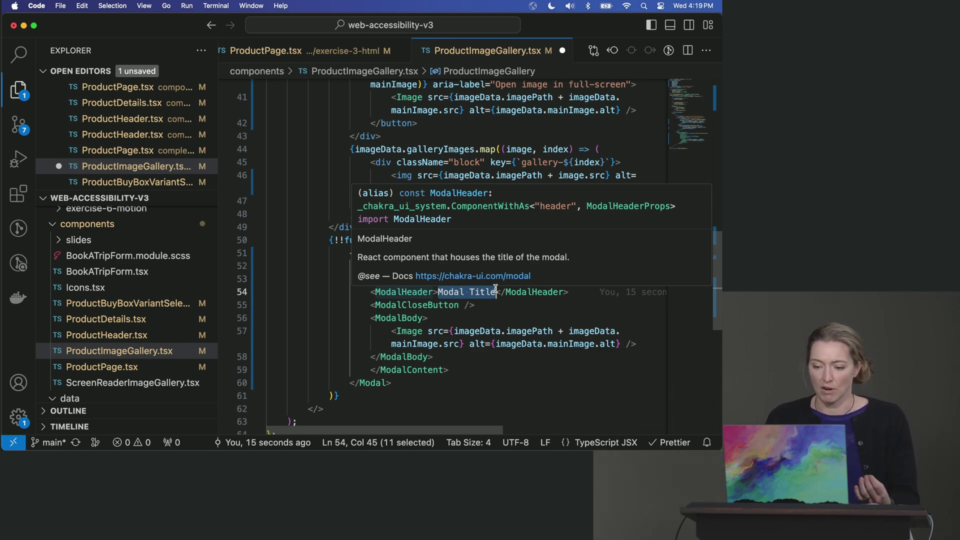
left_click(495, 291)
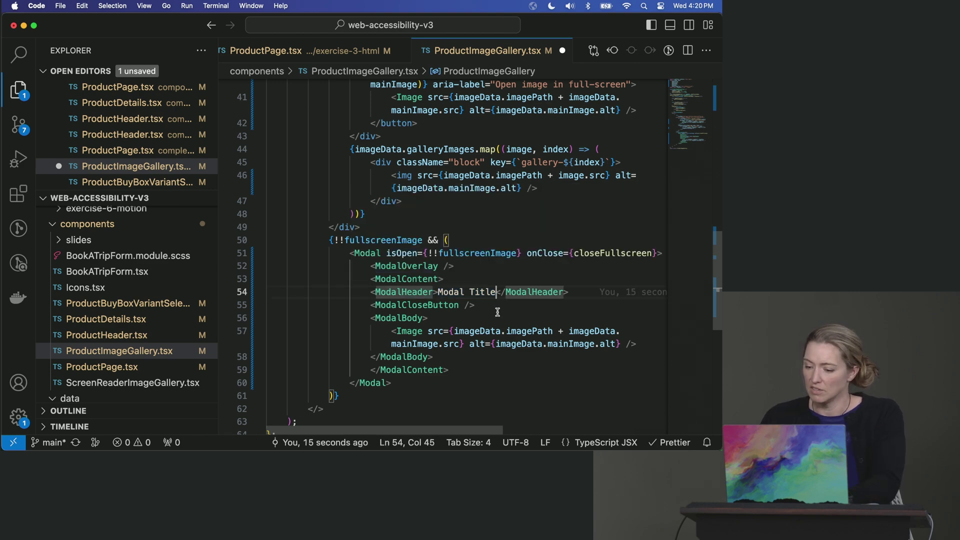
left_click_drag(616, 345, 493, 345)
key("super+c")
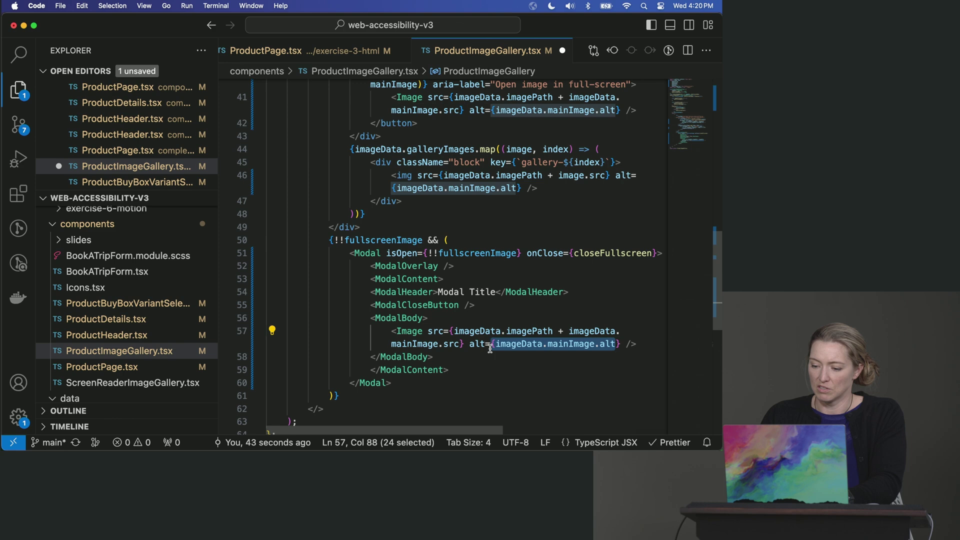
left_click_drag(495, 292, 436, 293)
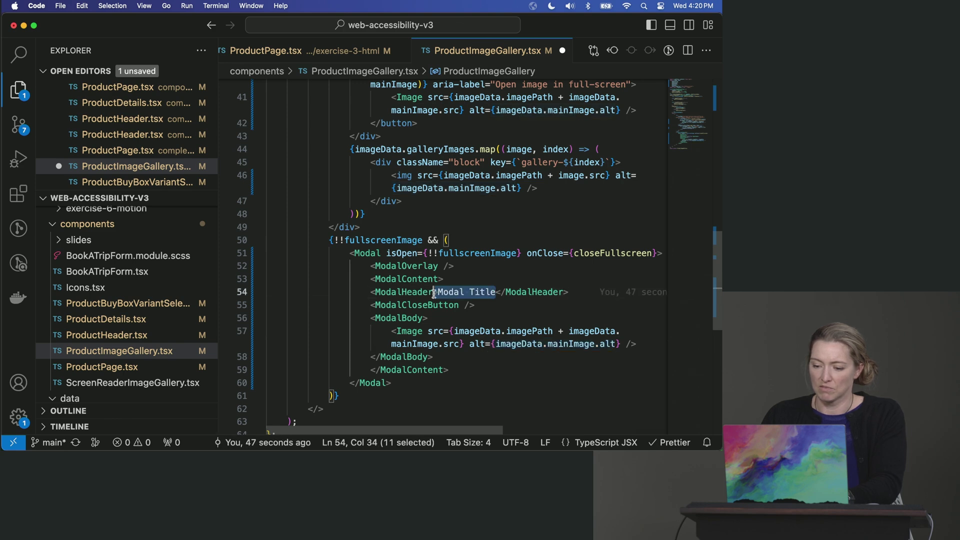
key("super+v")
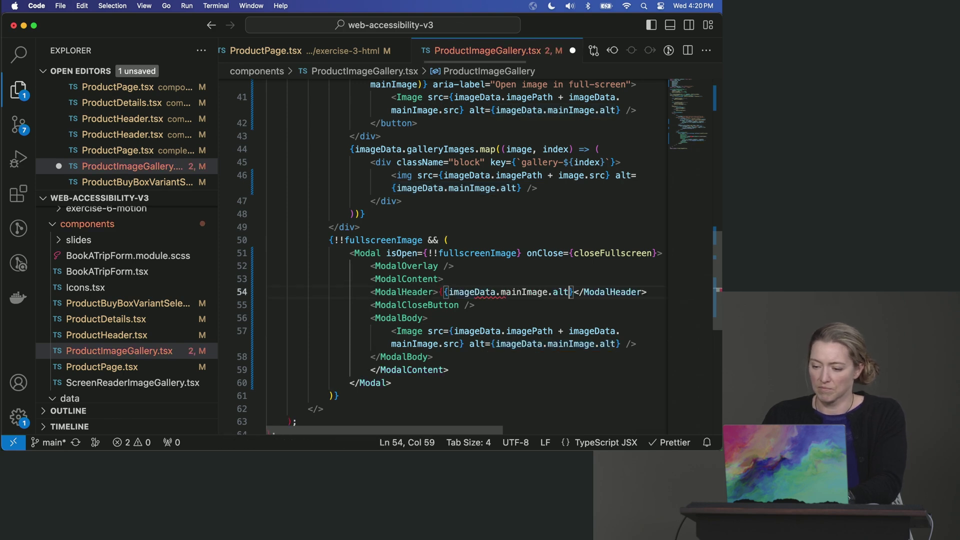
Remove the stray brace before imageData and save ProductImageGallery.tsx
left_click(446, 292)
key("BackSpace")
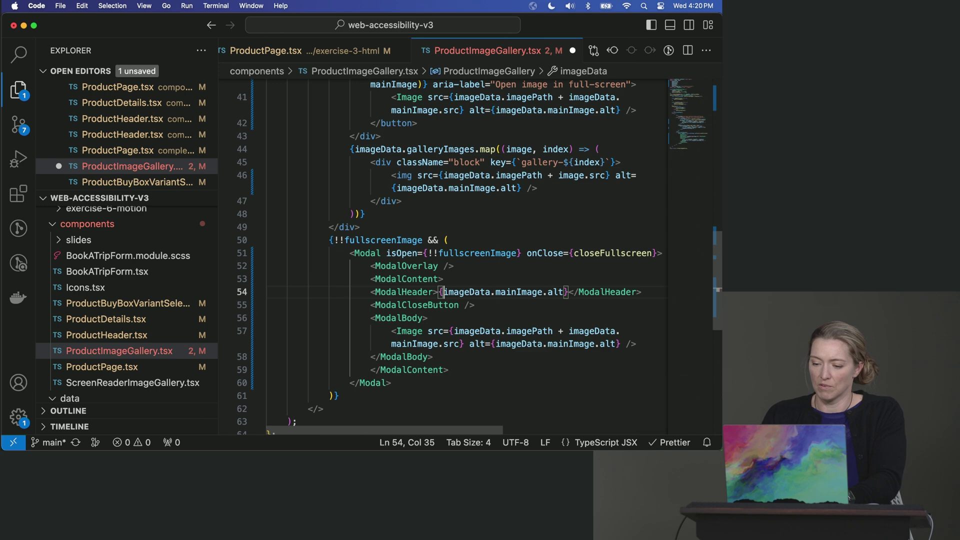
left_click(585, 309)
key("super+s")
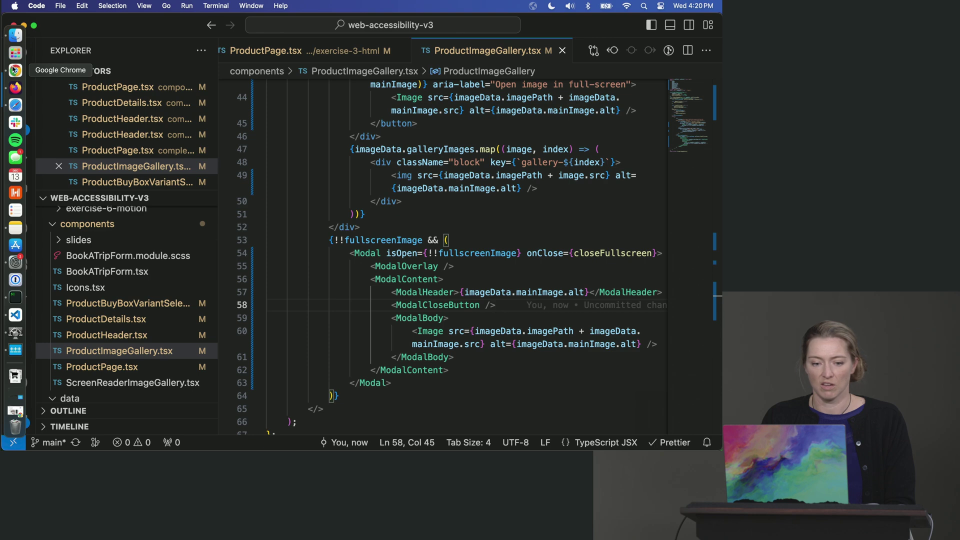
left_click(14, 71)
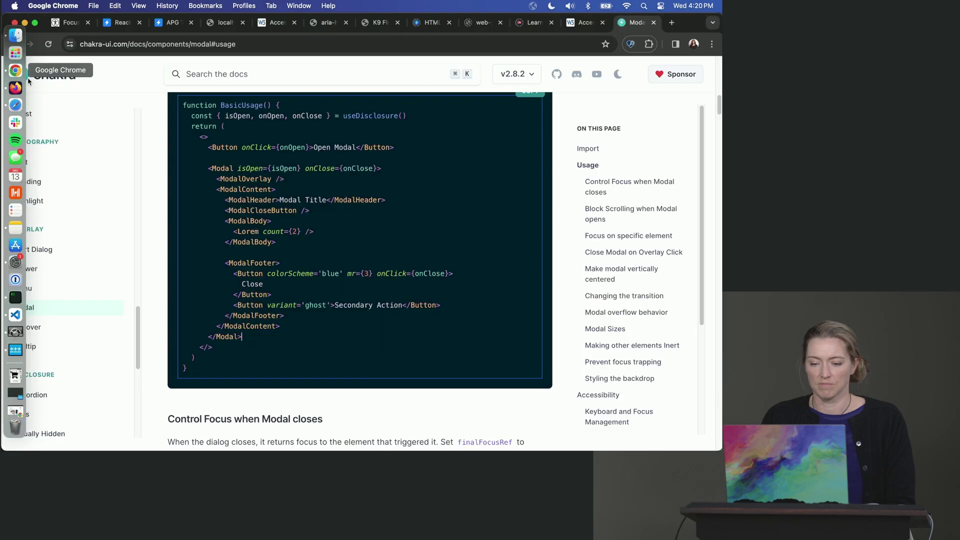
Inspect the modal's product image in Chrome DevTools and select its section role=dialog node
left_click(65, 22)
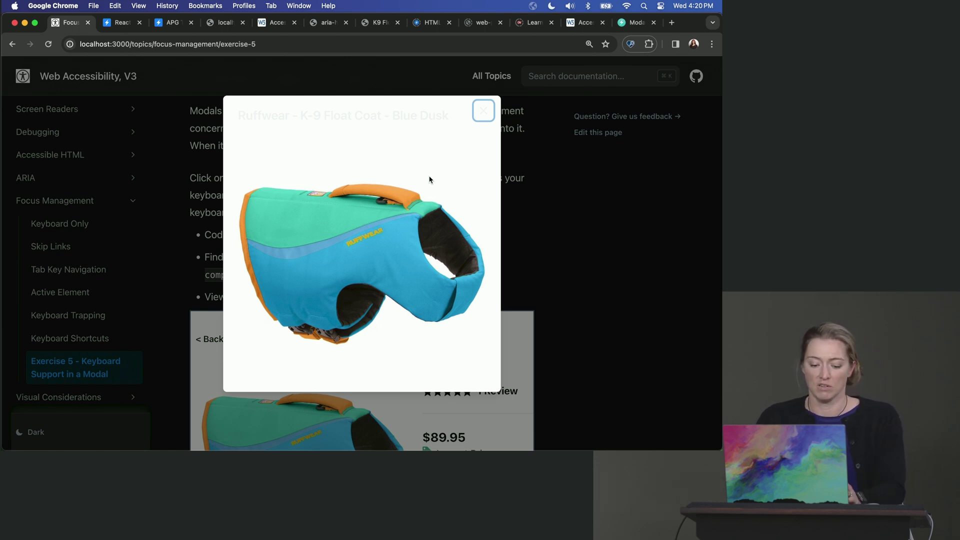
right_click(430, 176)
left_click(464, 364)
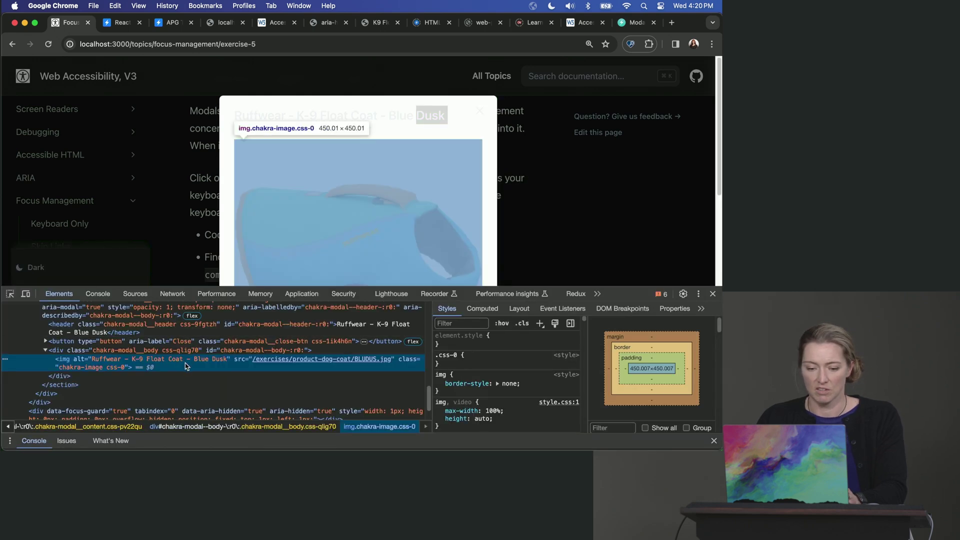
scroll(185, 363, "up", 3)
left_click(123, 341)
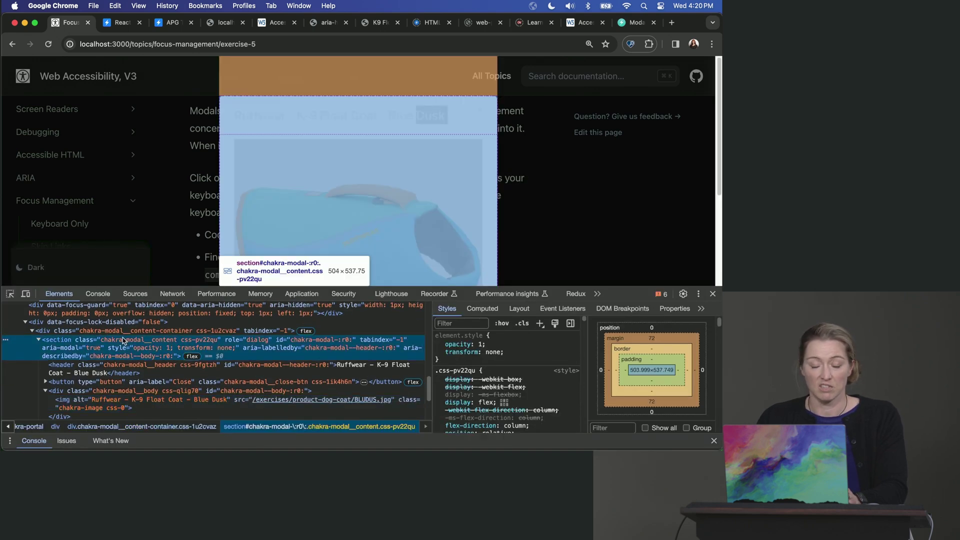